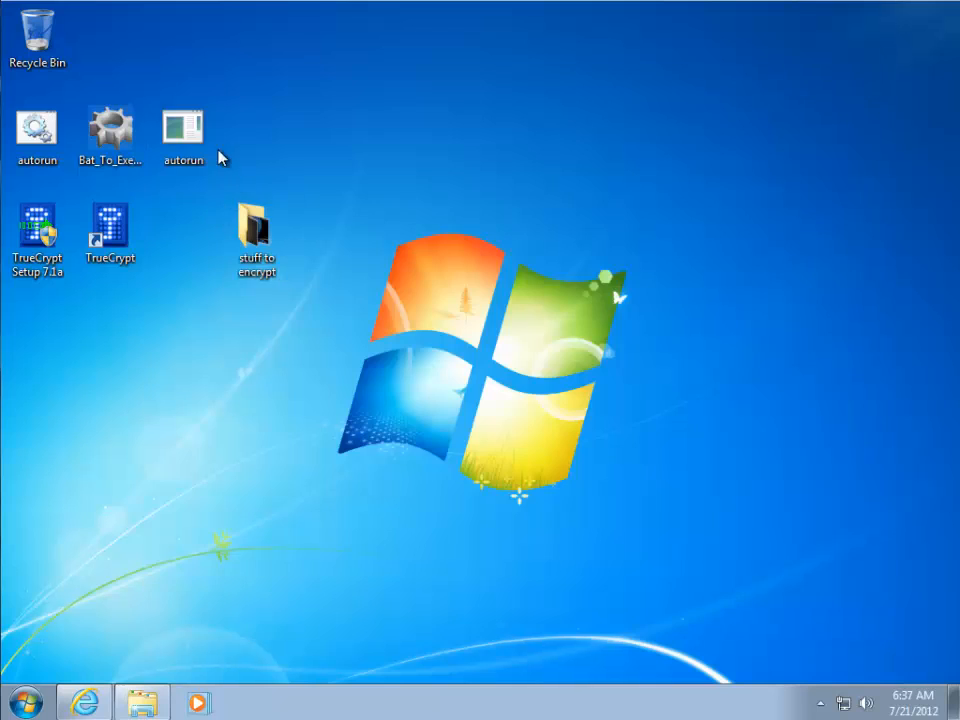
Look through the pictures in the 'stuff to encrypt' folder, then close it
double_click(253, 236)
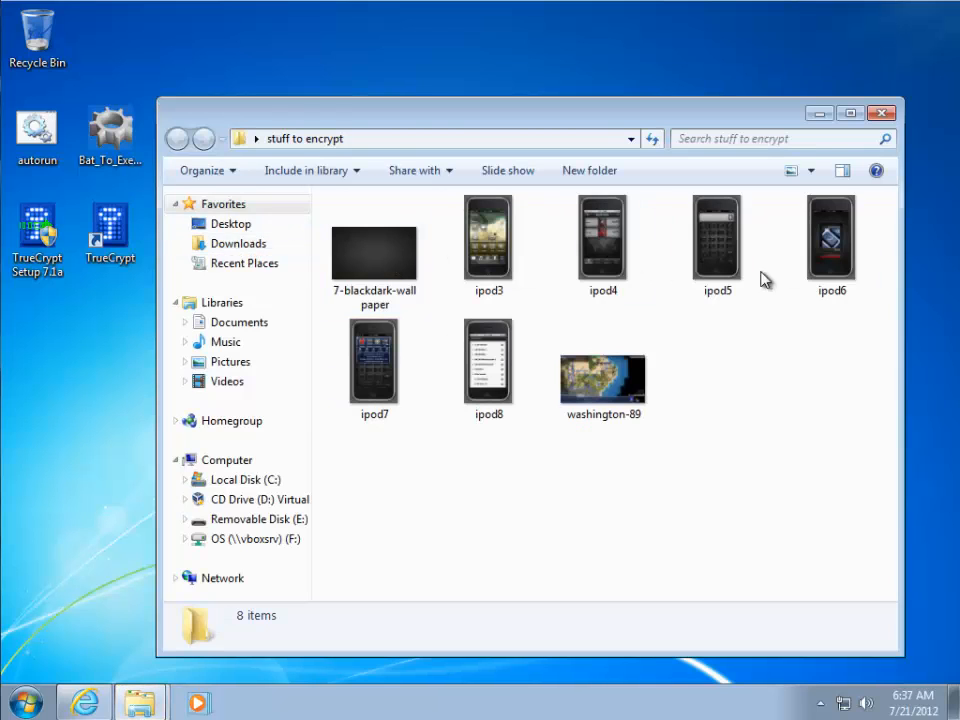
click(596, 410)
click(422, 285)
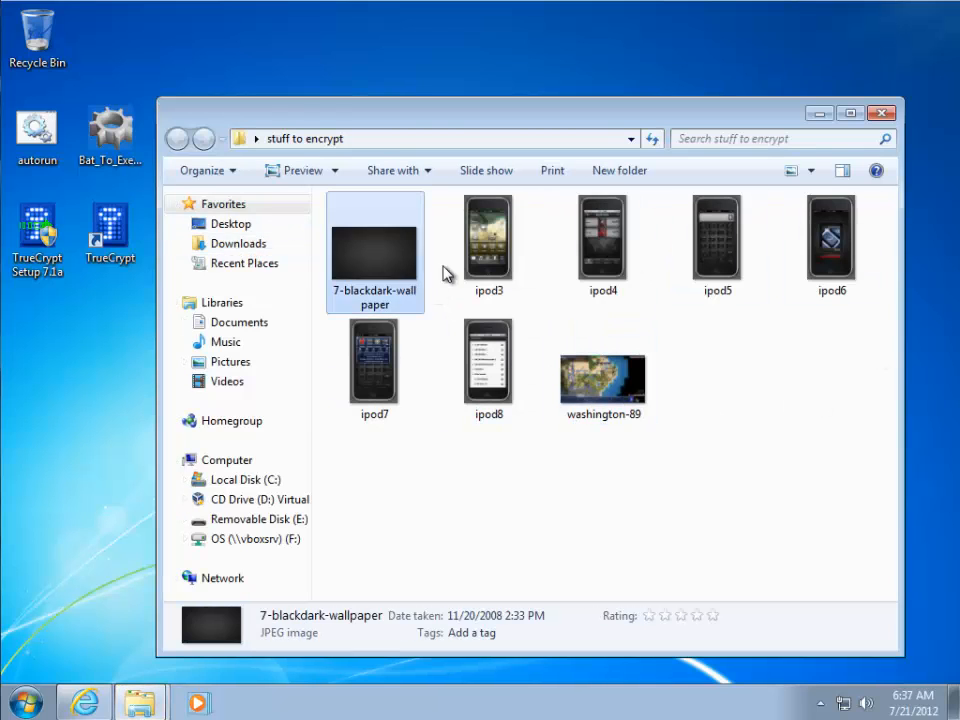
click(484, 275)
click(489, 415)
click(887, 358)
click(881, 112)
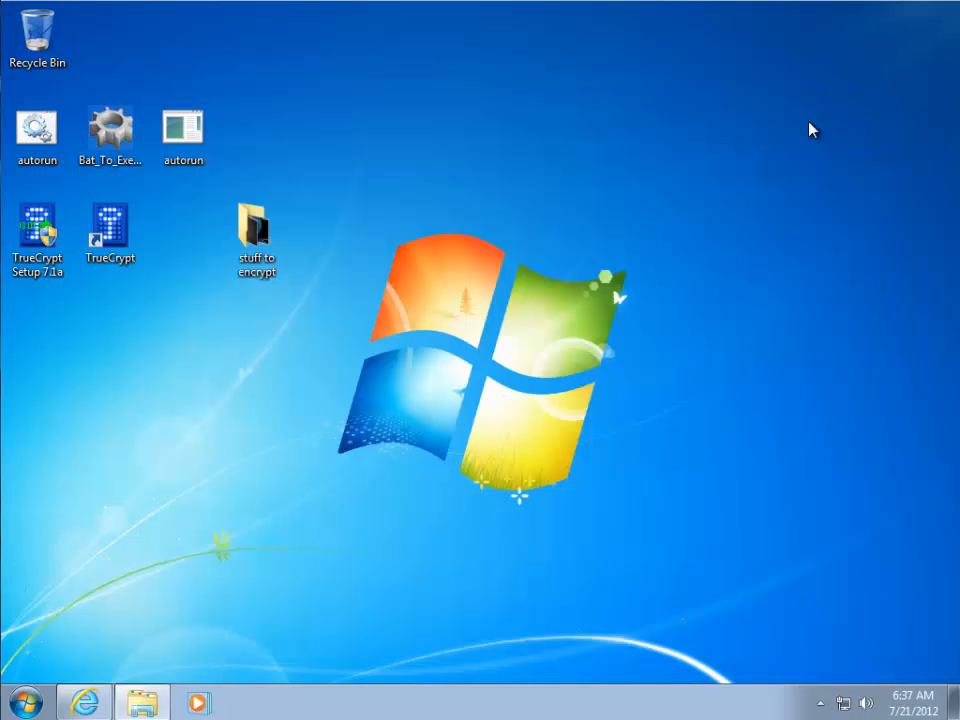
Check the empty E: drive and the TrueCrypt downloads page, then quit TrueCrypt
click(143, 700)
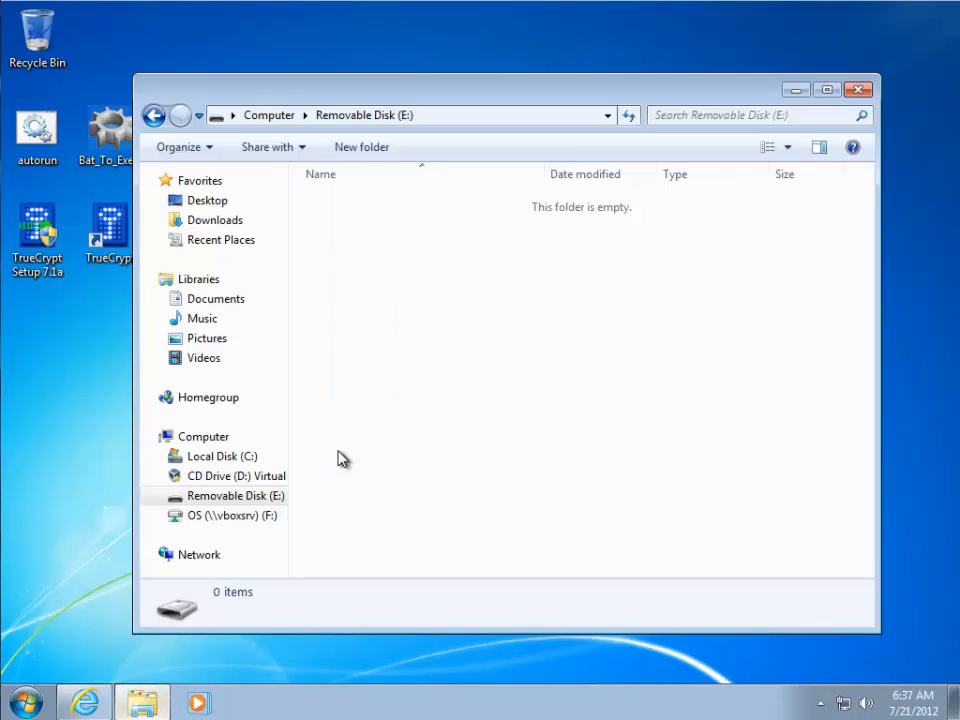
click(796, 90)
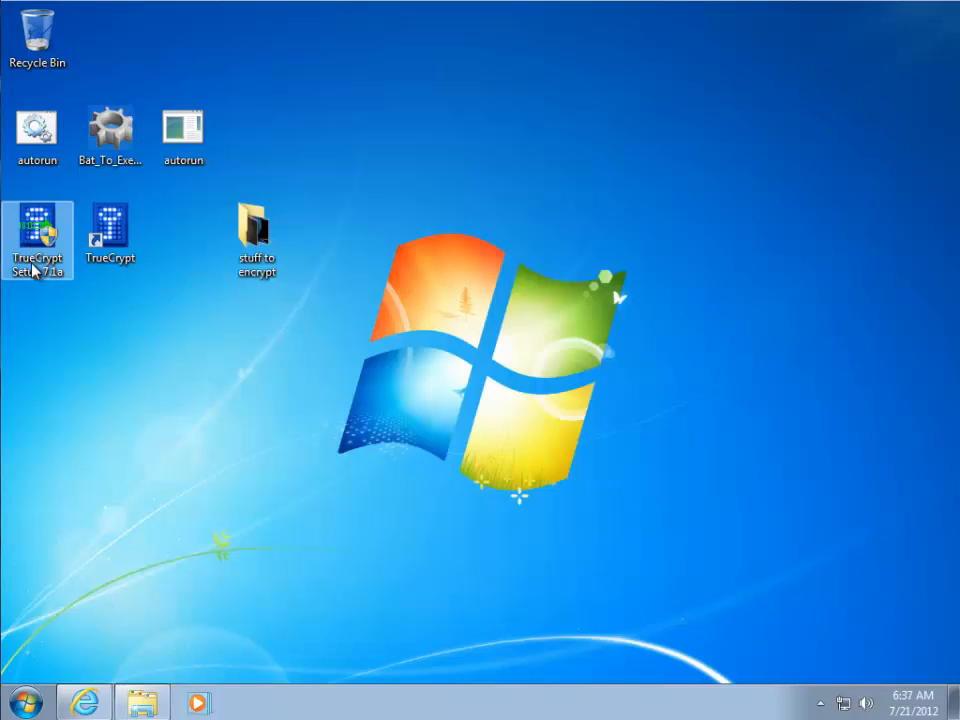
click(84, 701)
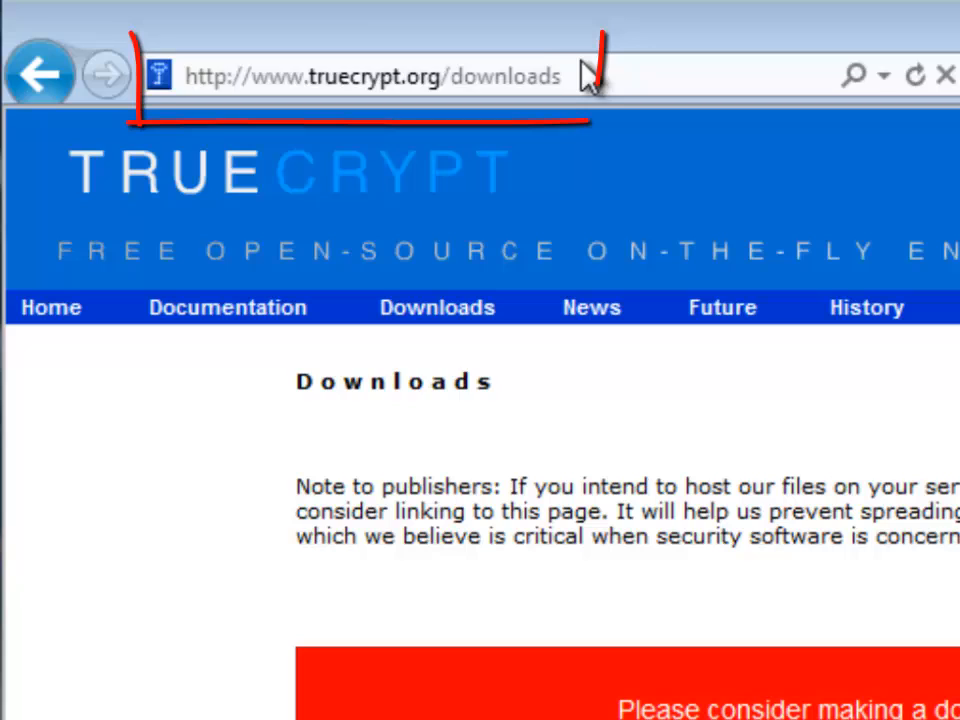
click(562, 70)
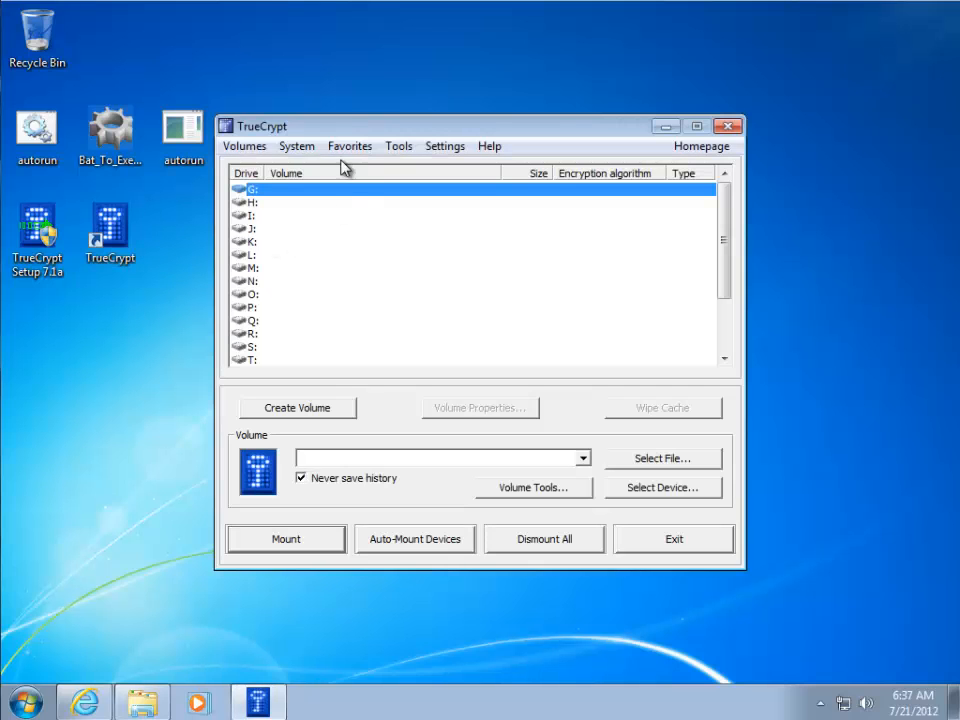
drag(343, 130, 467, 103)
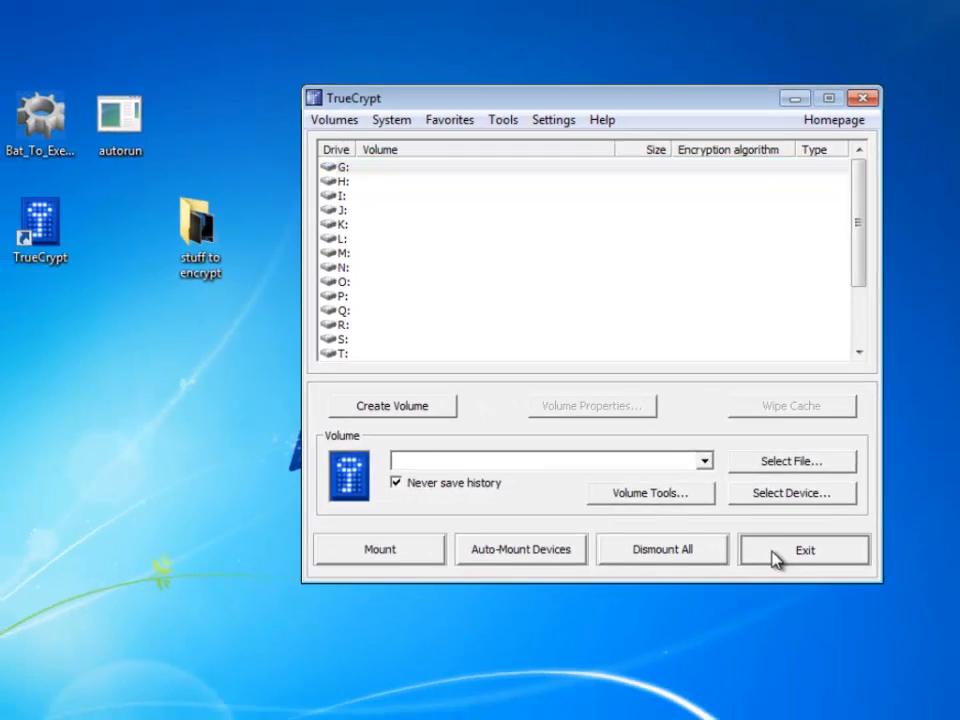
click(737, 648)
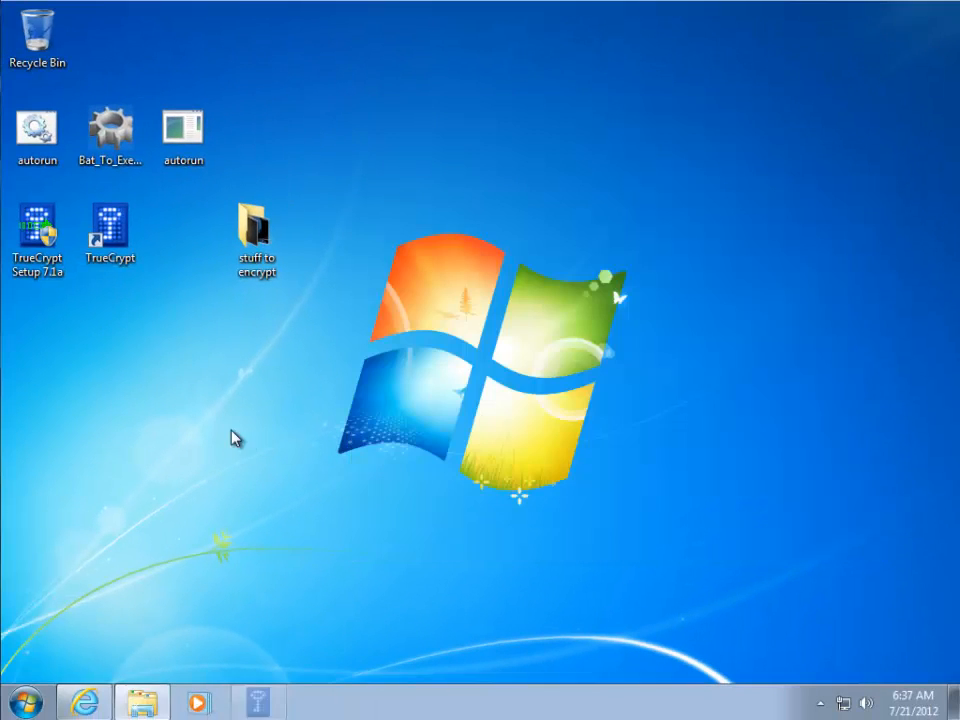
Copy the TrueCrypt folder from C:\Program Files
click(26, 702)
click(297, 483)
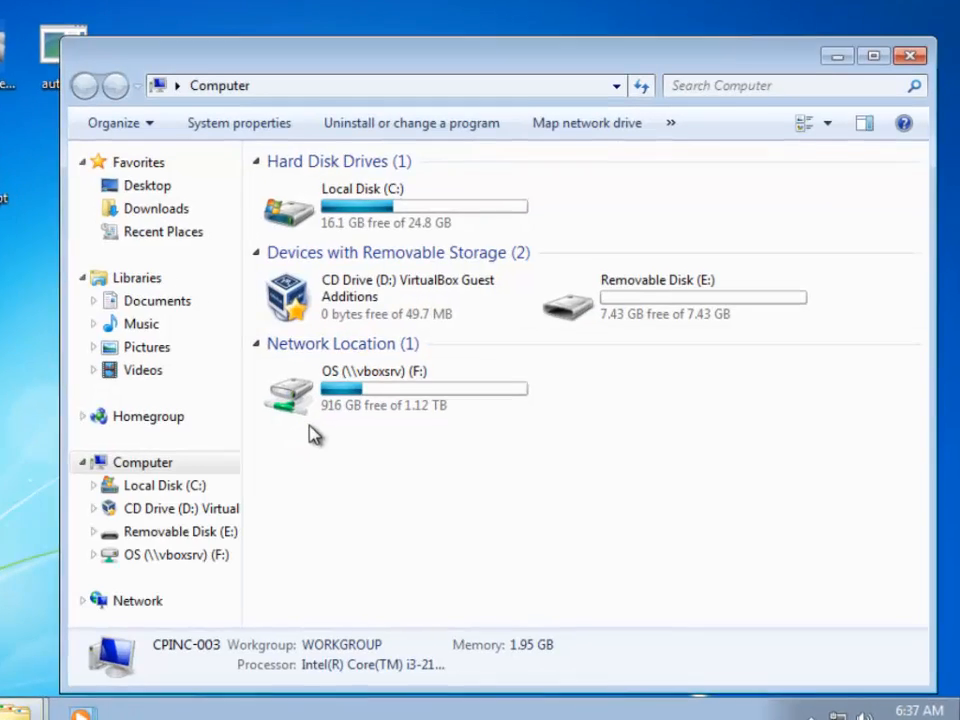
click(445, 262)
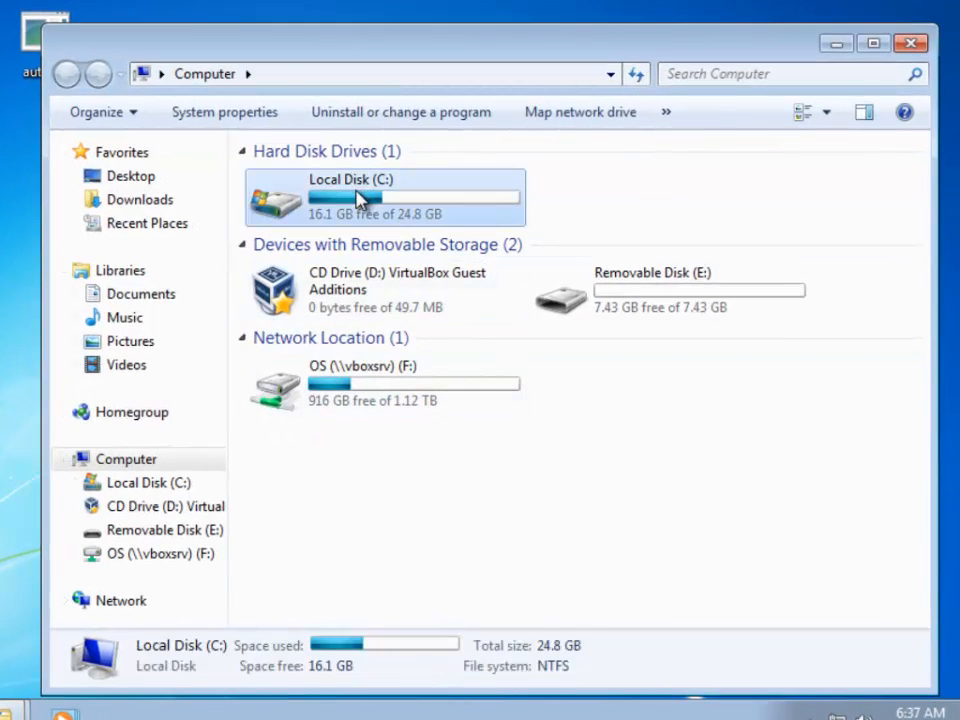
double_click(360, 200)
double_click(325, 200)
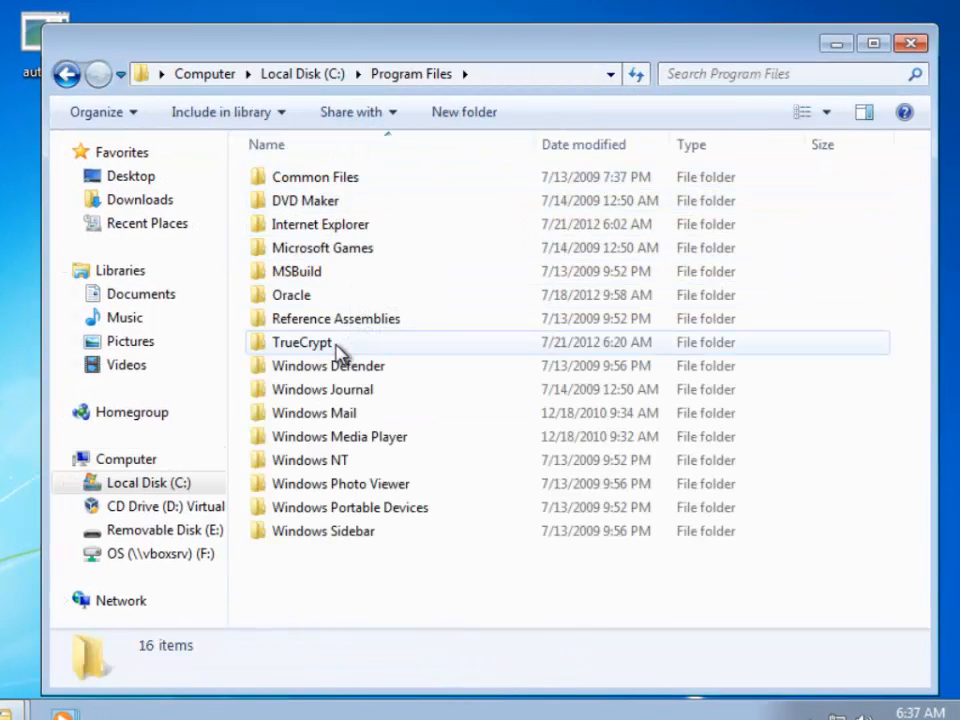
click(300, 344)
right_click(300, 352)
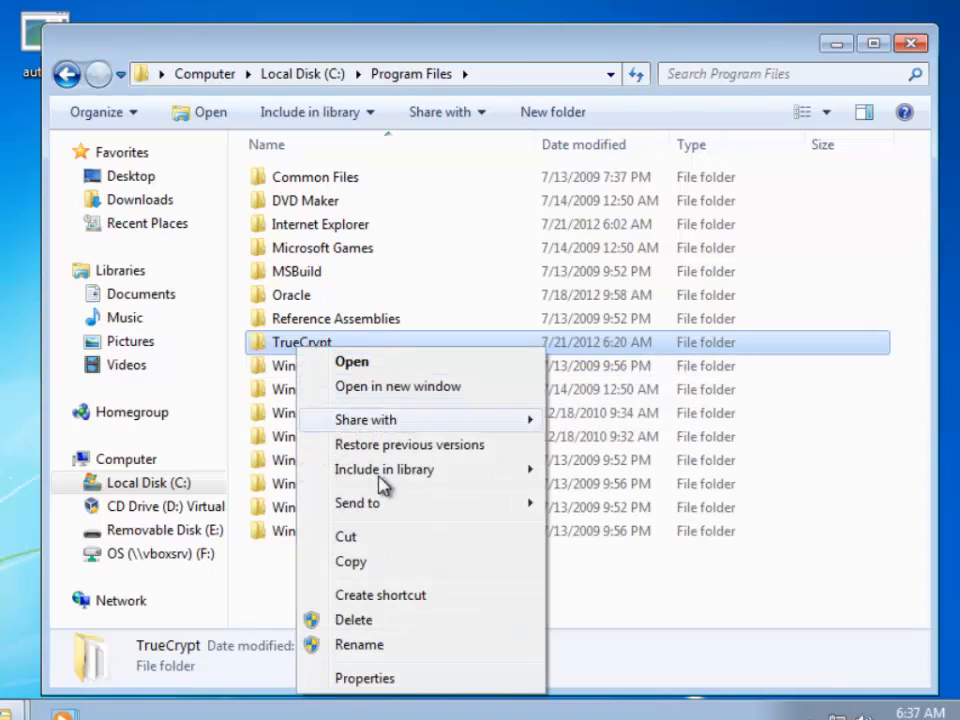
click(371, 561)
Paste the TrueCrypt folder onto Removable Disk (E:) and run TrueCrypt.exe from that copy
click(193, 534)
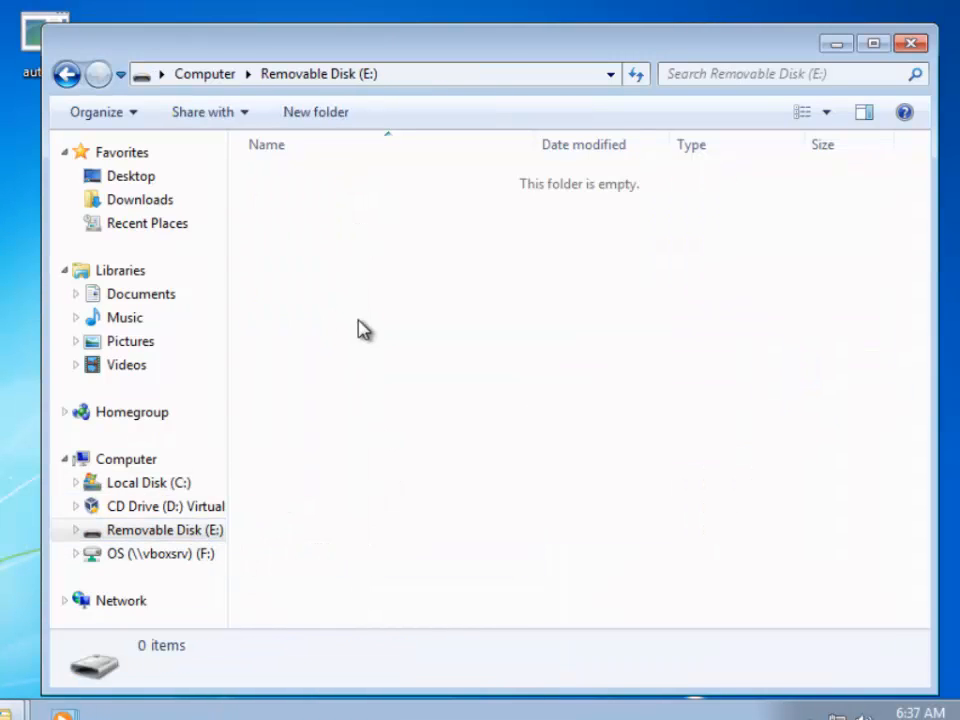
right_click(358, 330)
click(447, 484)
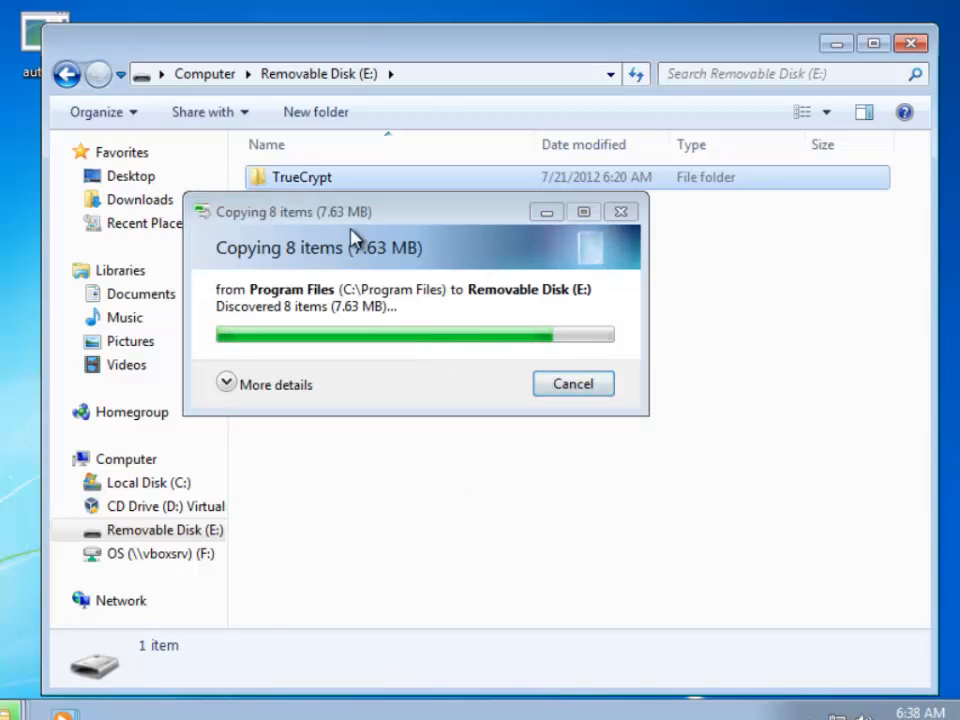
click(320, 180)
double_click(320, 180)
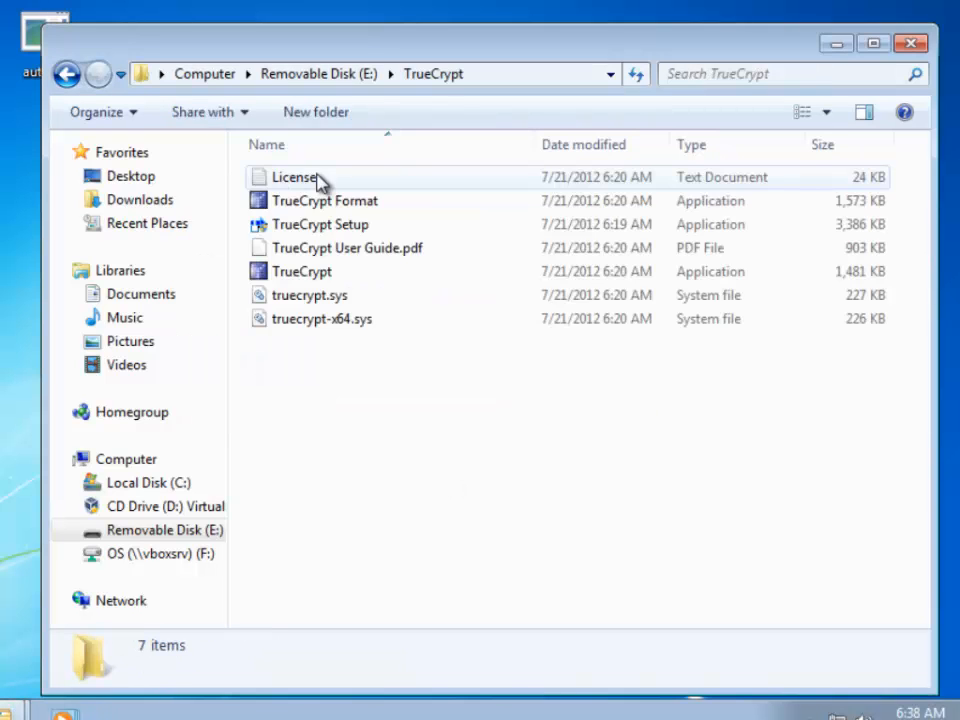
double_click(295, 276)
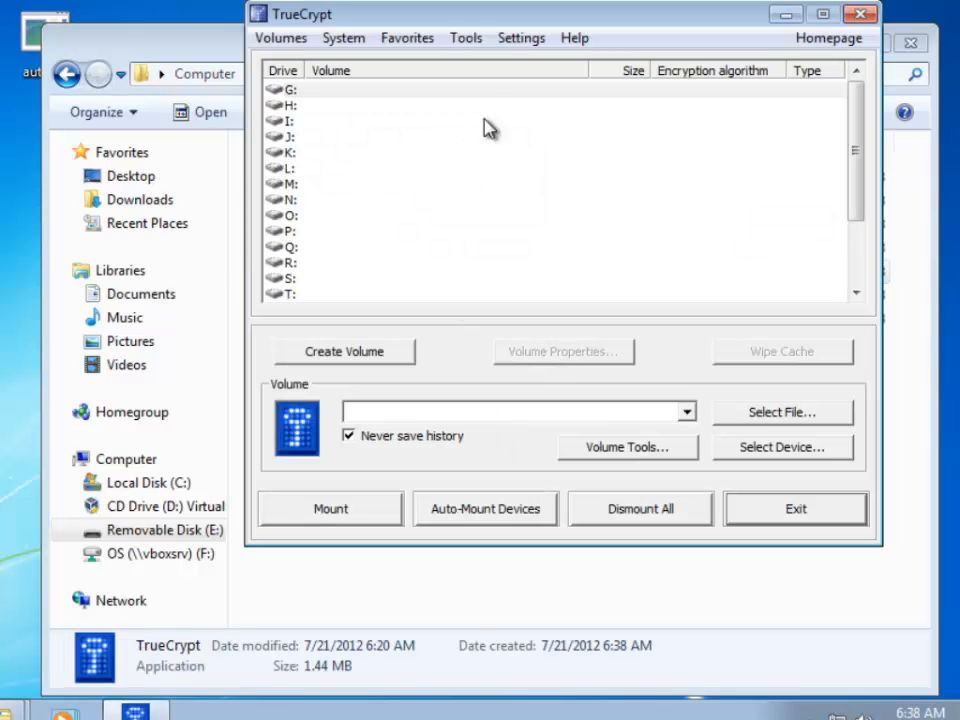
Start a new standard encrypted file container in the Volume Creation Wizard
drag(472, 26, 397, 45)
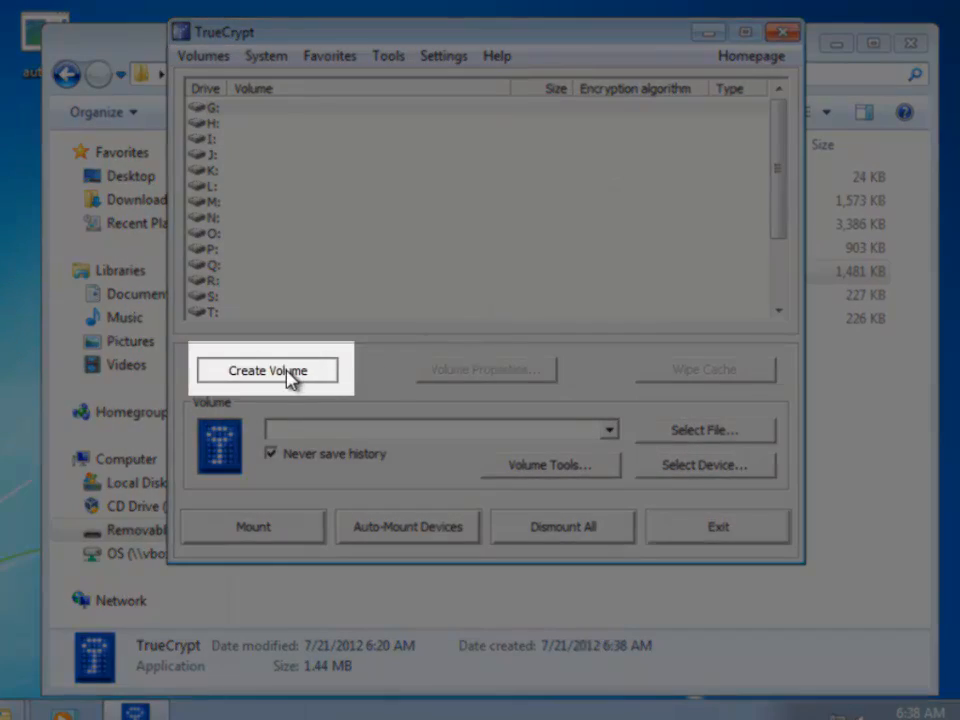
click(288, 372)
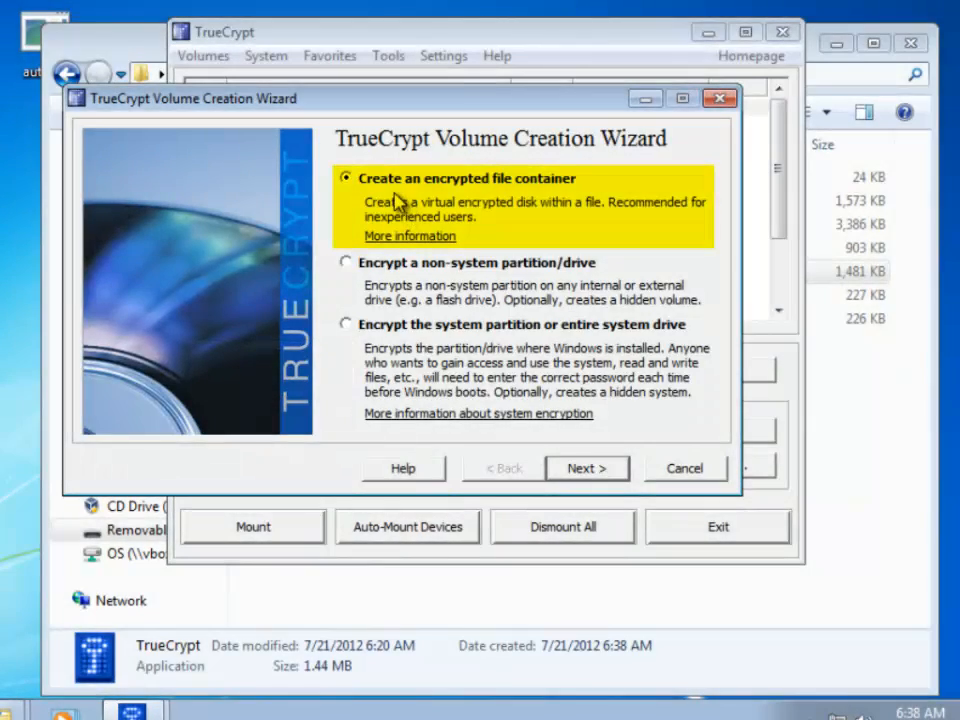
click(596, 470)
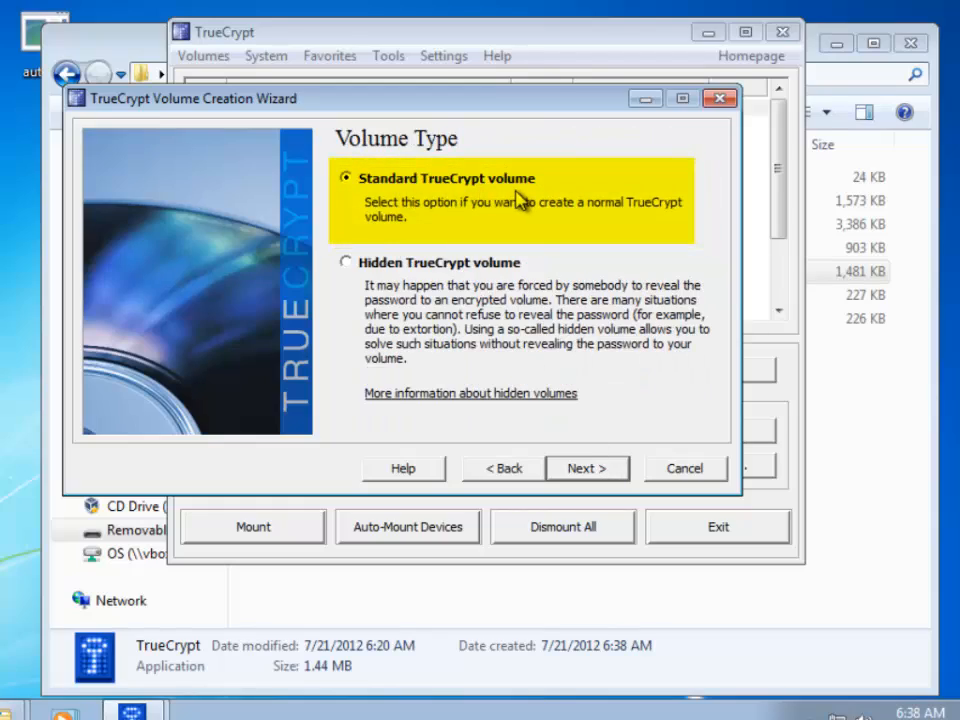
click(576, 466)
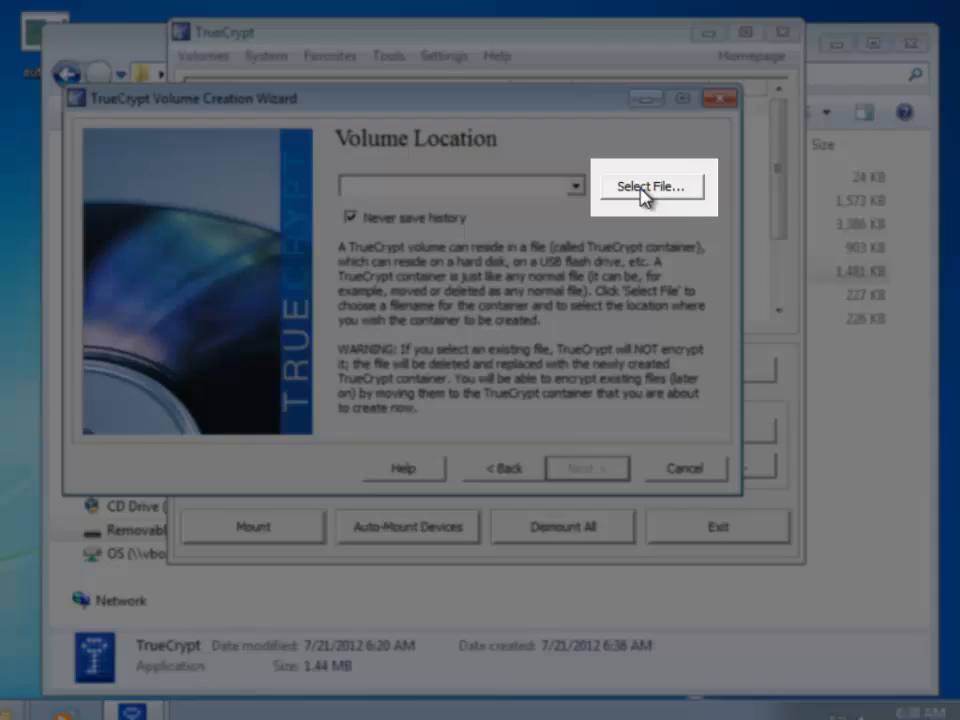
Set the container's location to E:\truecryptvolume on the removable drive
click(645, 195)
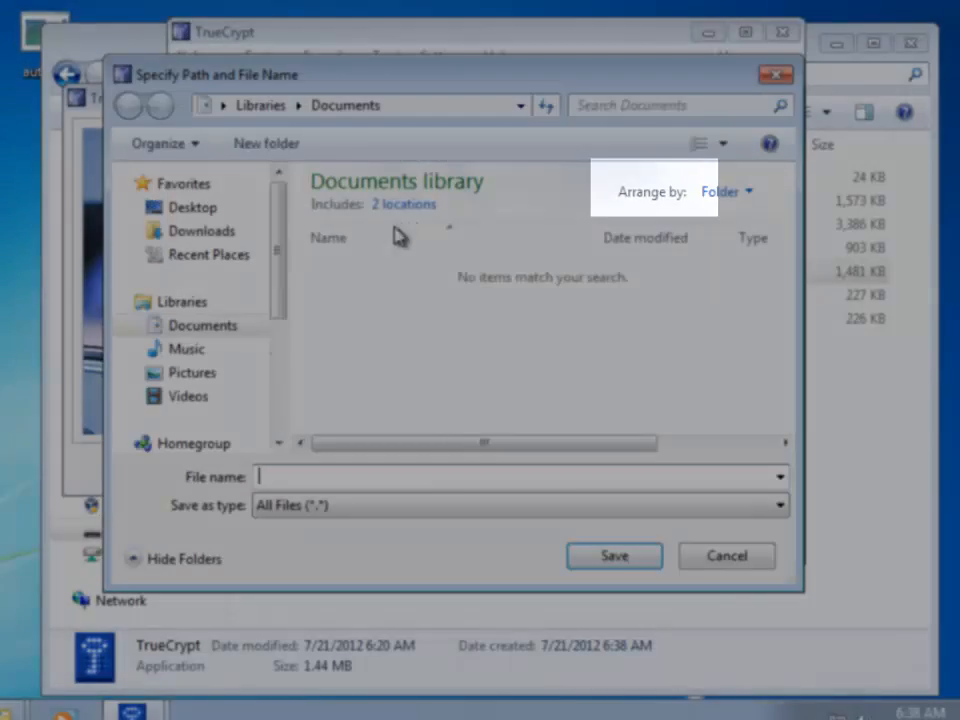
scroll(274, 354, down, 5)
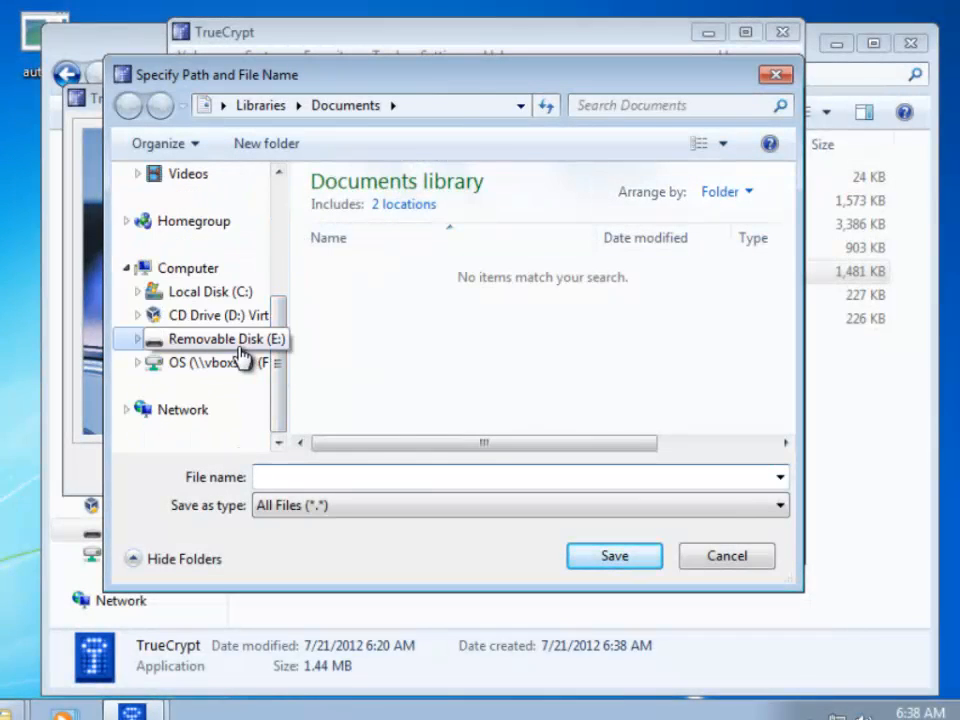
click(232, 340)
click(397, 477)
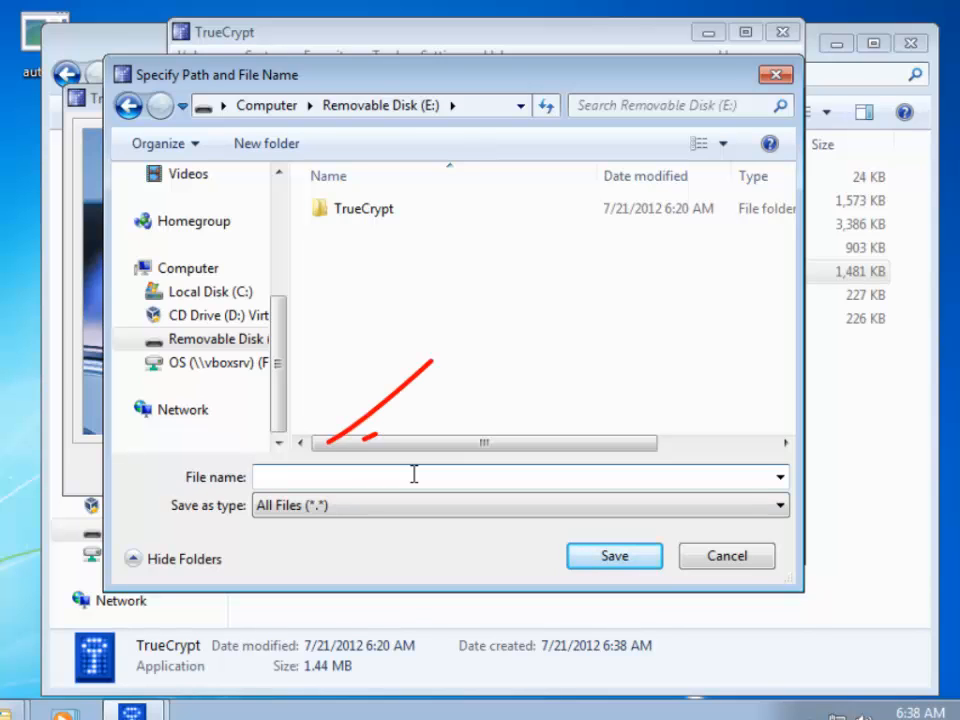
text(truec)
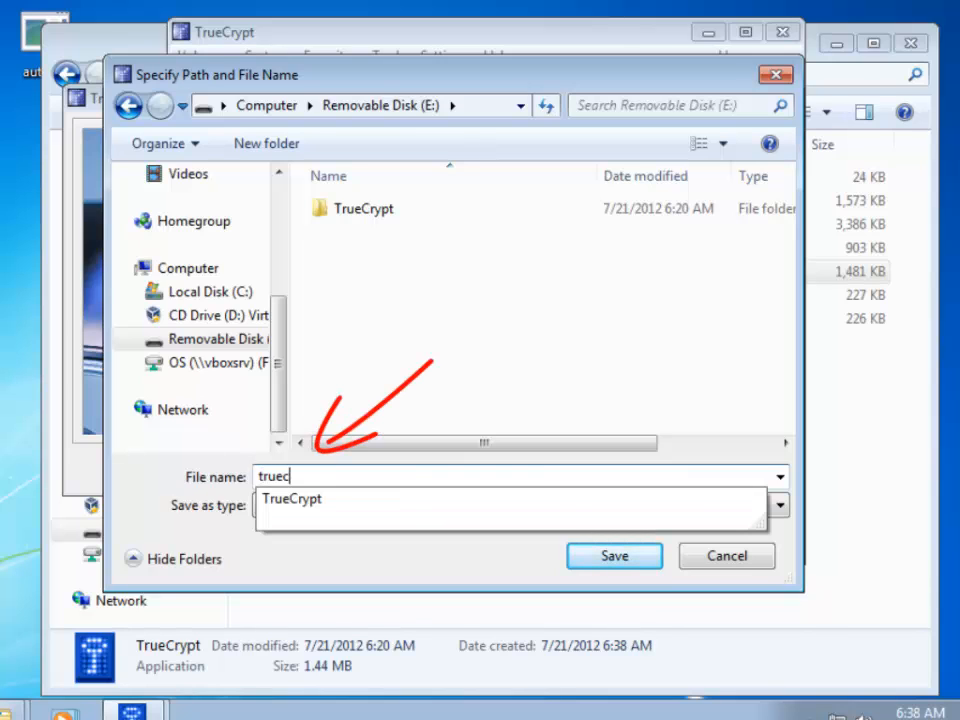
text(yp)
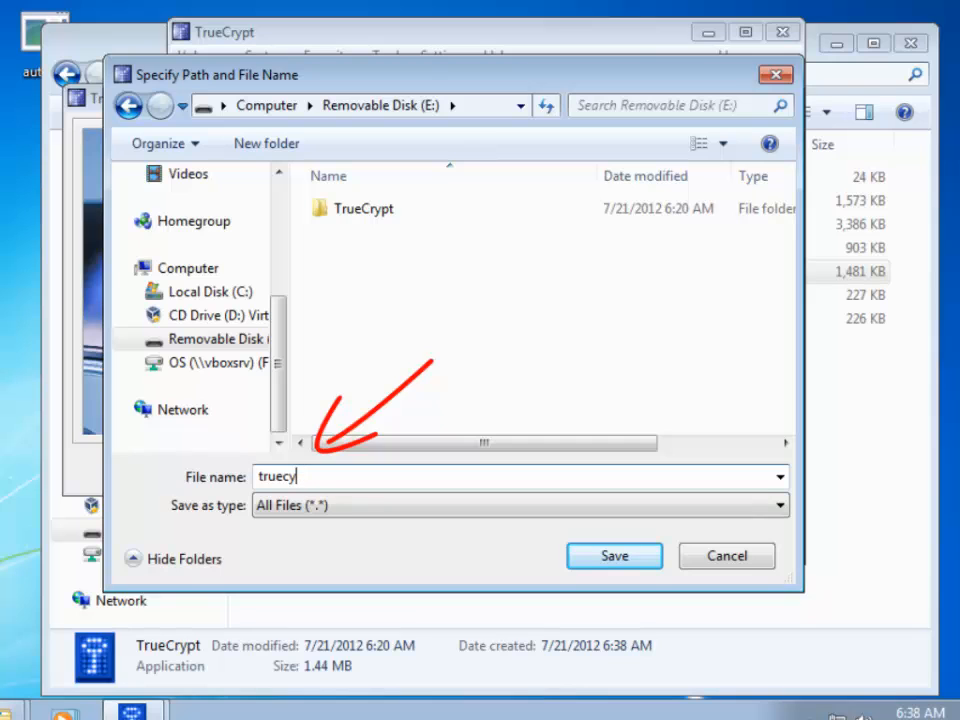
key(BackSpace)
text(ryptvolume)
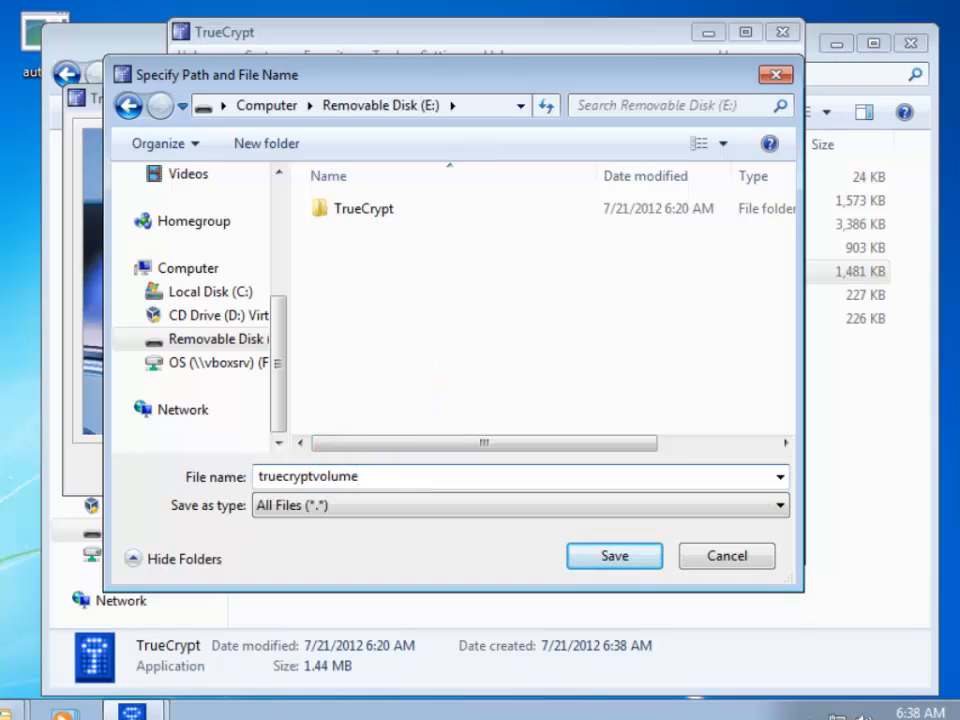
key(Return)
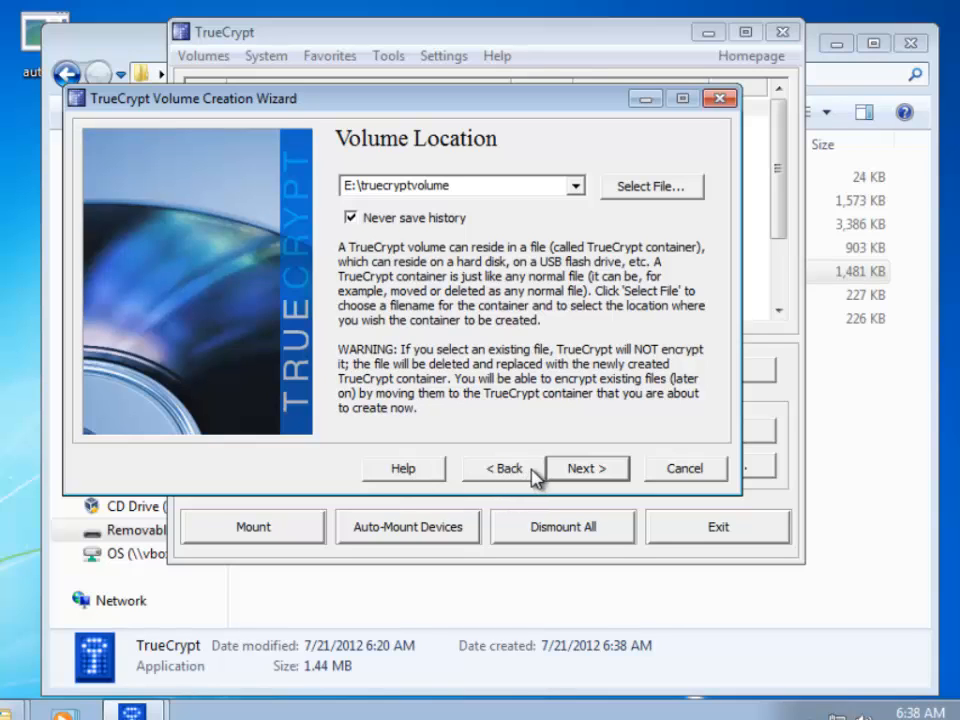
Keep AES with RIPEMD-160 encryption and set the volume size to 5 MB
click(576, 474)
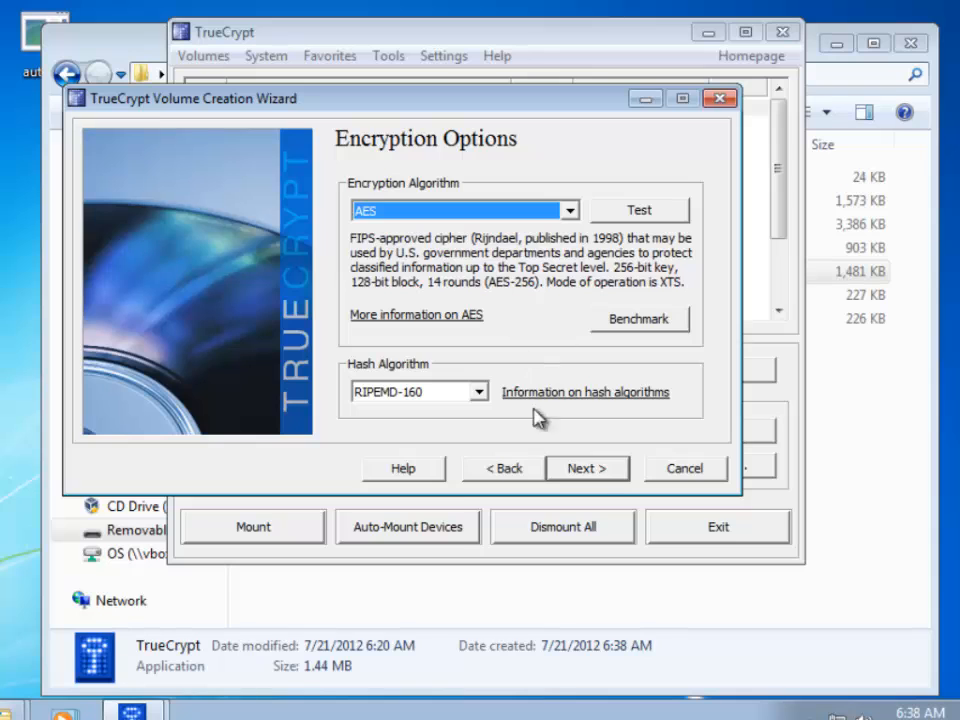
click(590, 468)
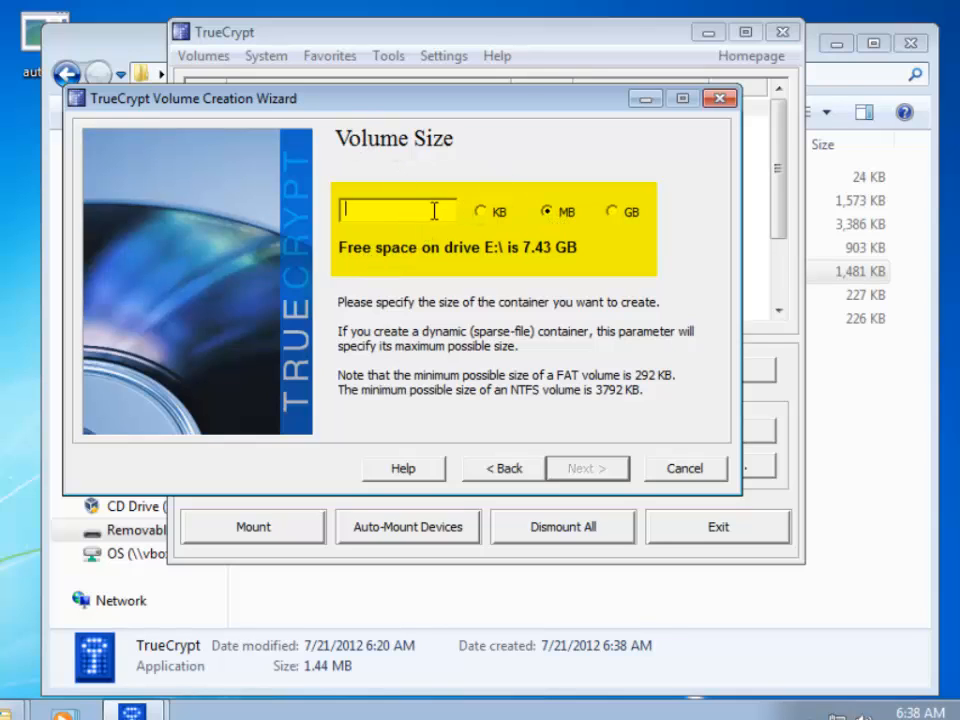
text(5)
click(587, 472)
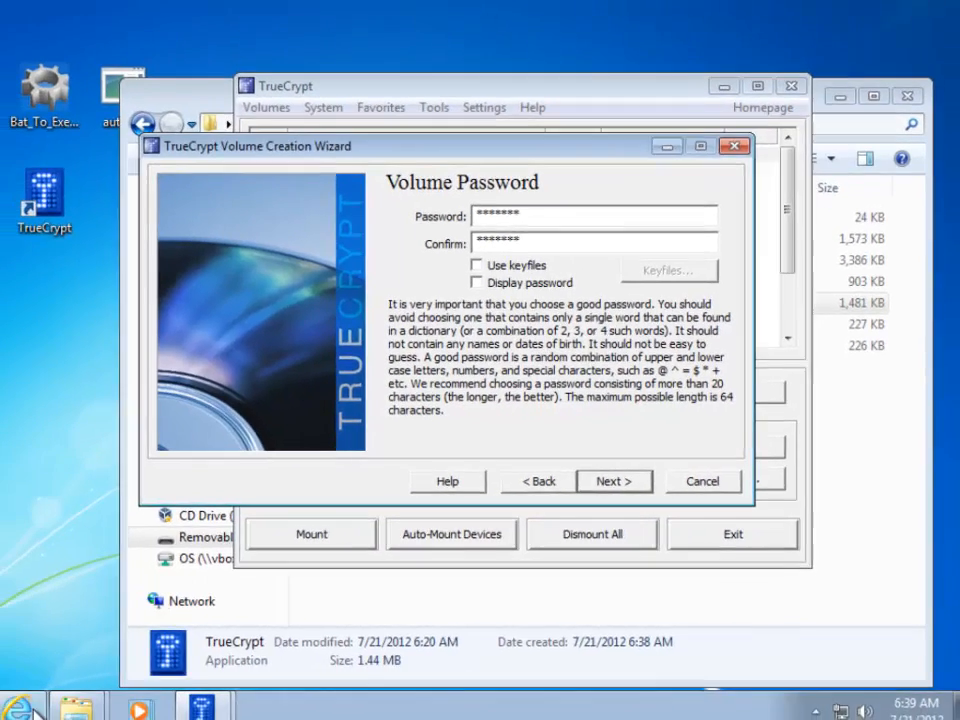
Switch to the Internet Explorer window from the taskbar
click(25, 708)
Load howsecureismypassword.net in a new browser tab
click(672, 38)
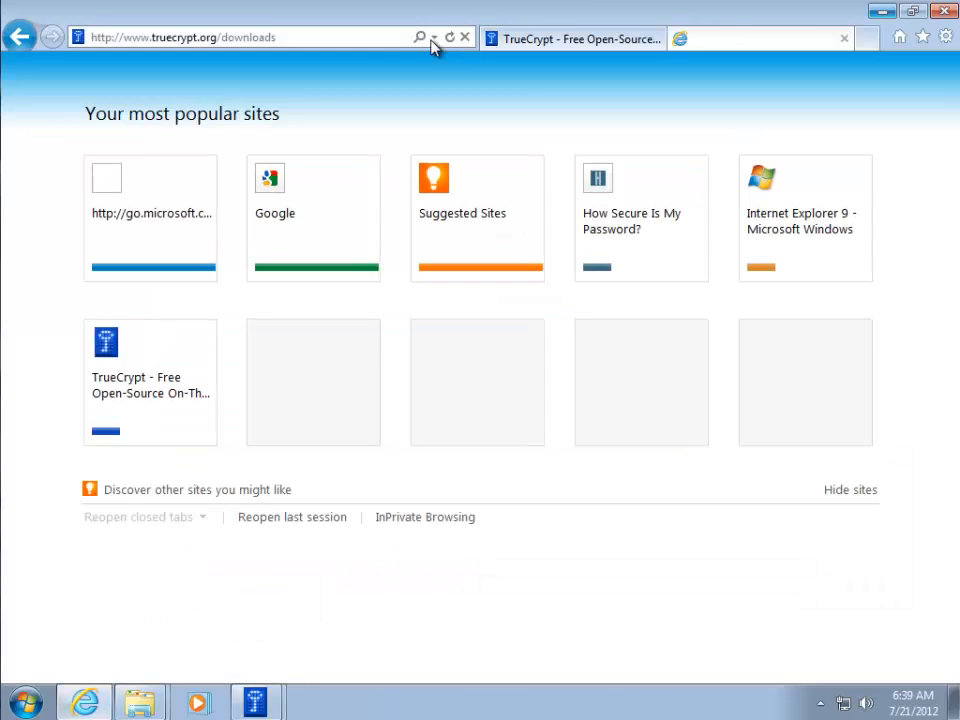
click(355, 38)
text(h)
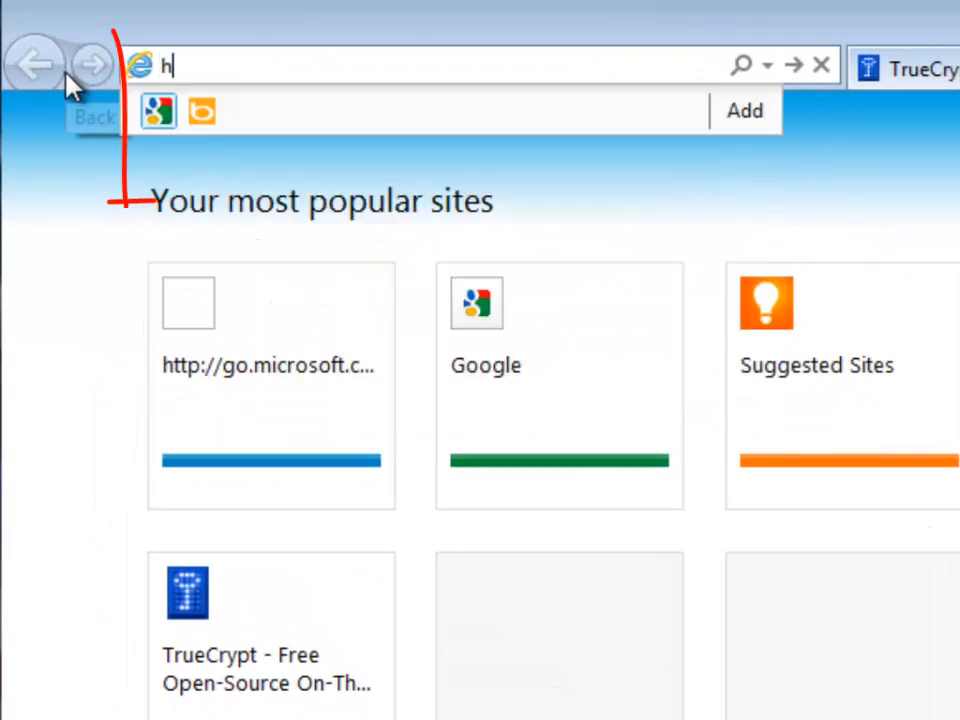
text(owse)
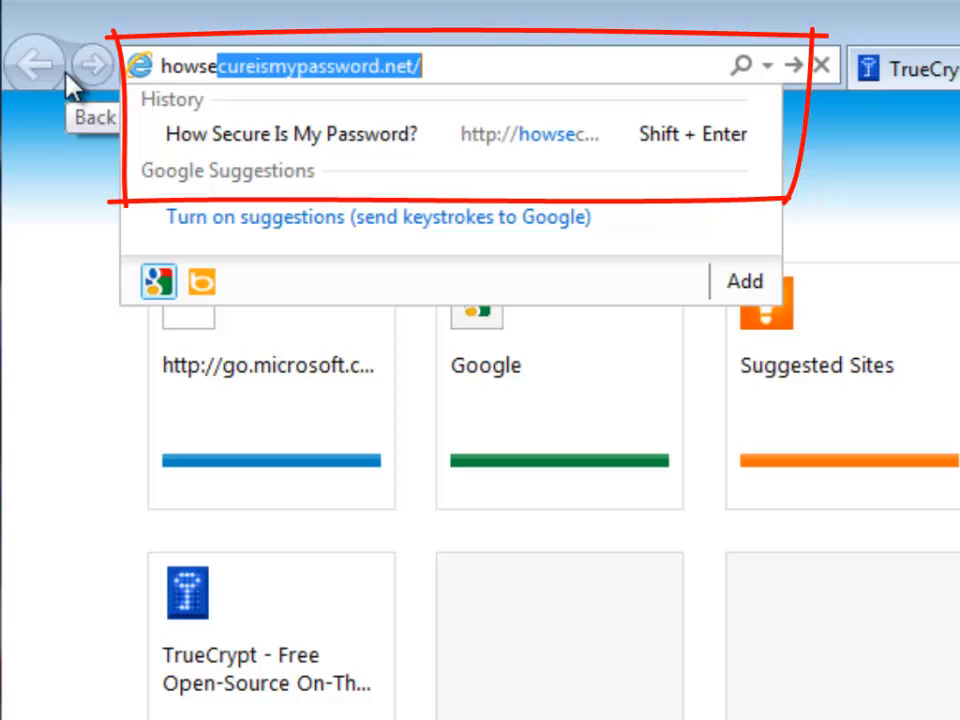
key(Return)
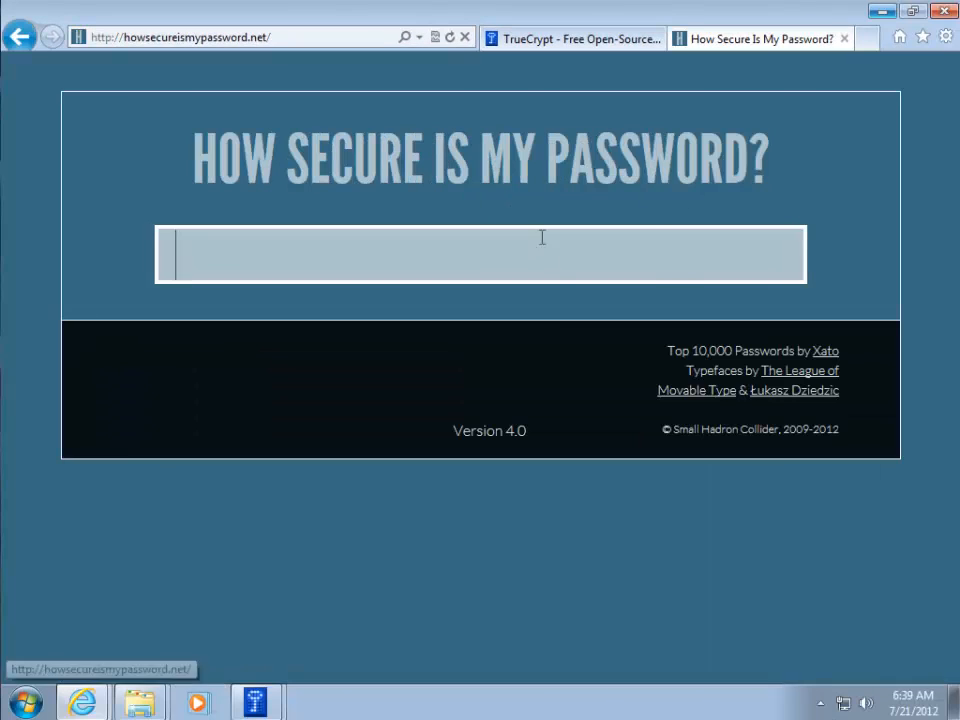
Test a short sample password, then replace it with a longer one
text(letmein)
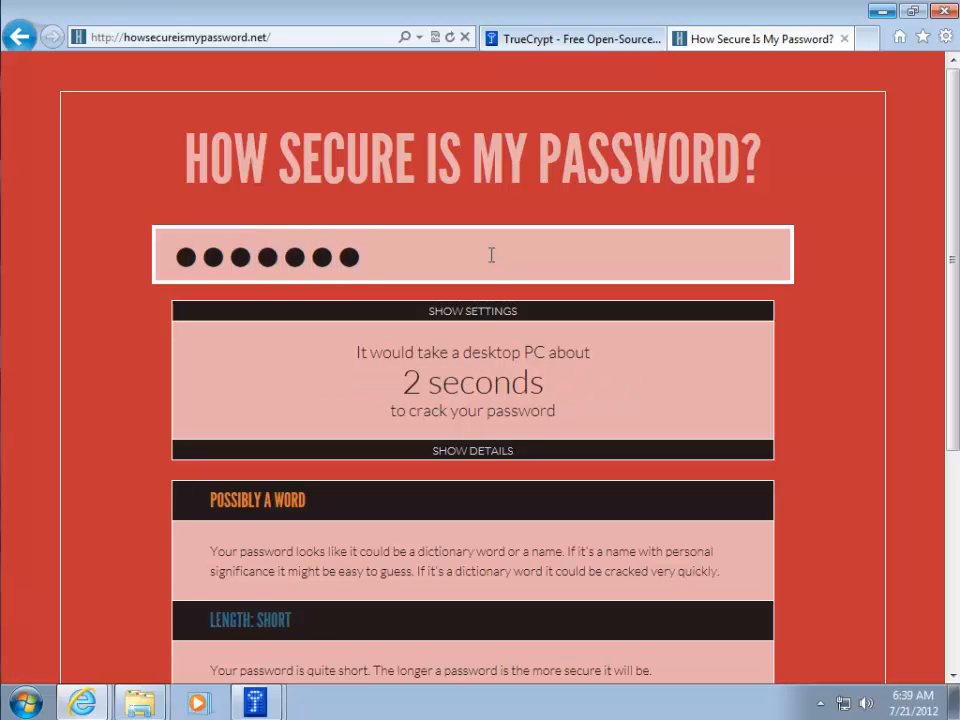
scroll(643, 411, down, 5)
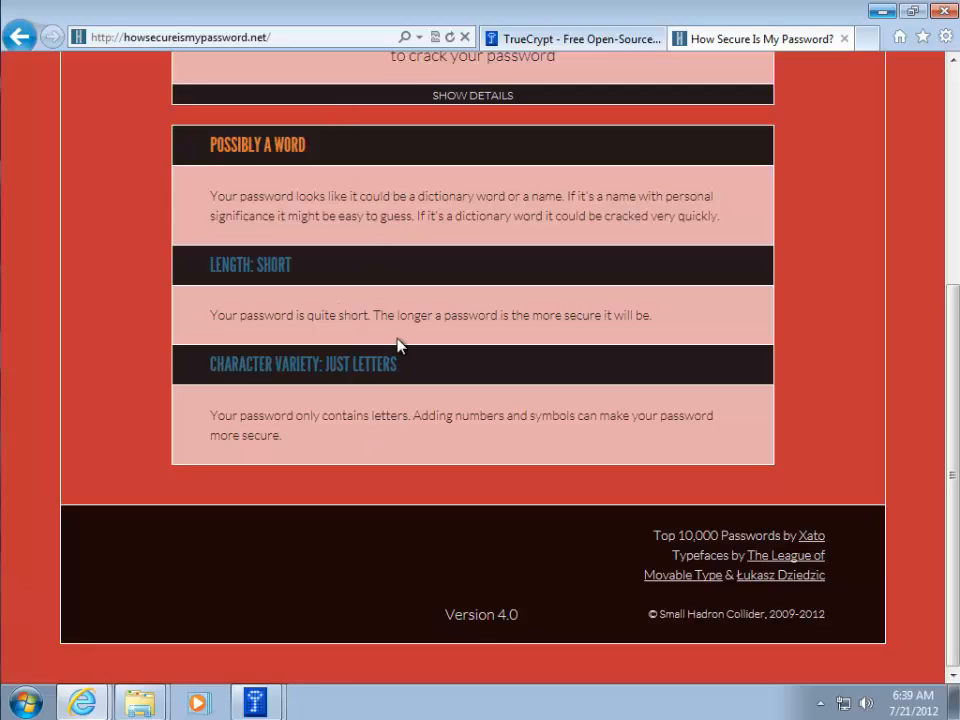
scroll(397, 345, up, 5)
drag(414, 253, 145, 267)
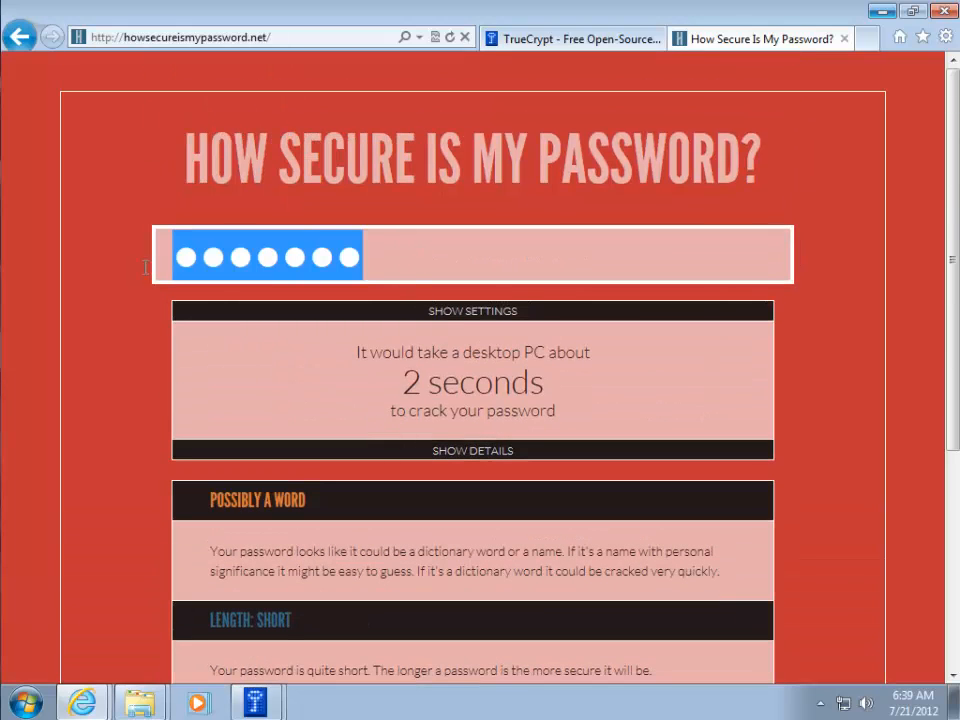
text(******)
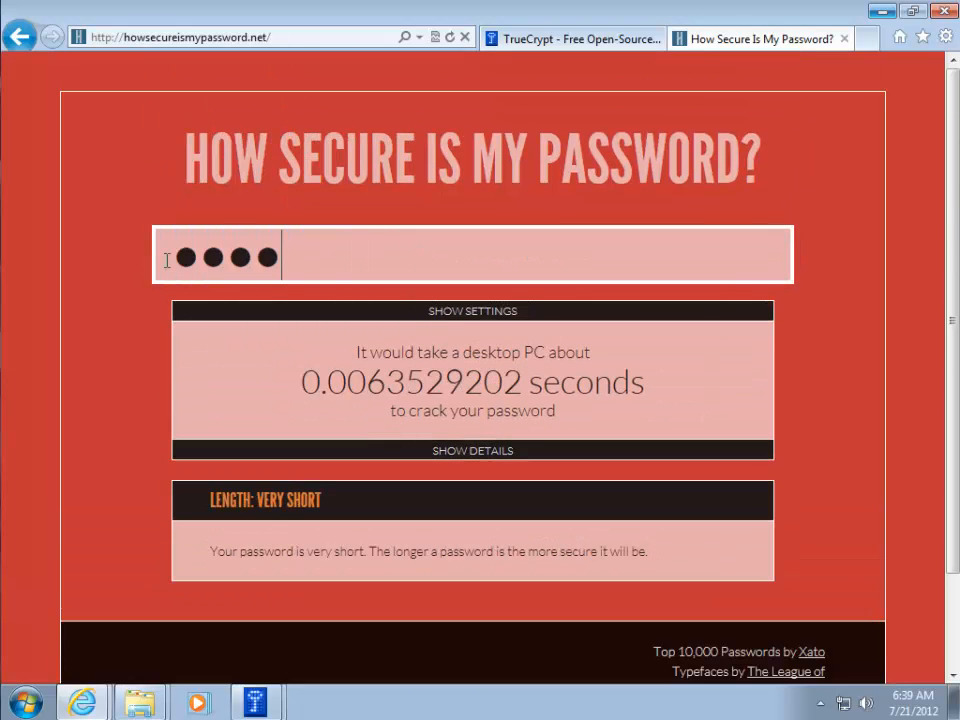
text(*********)
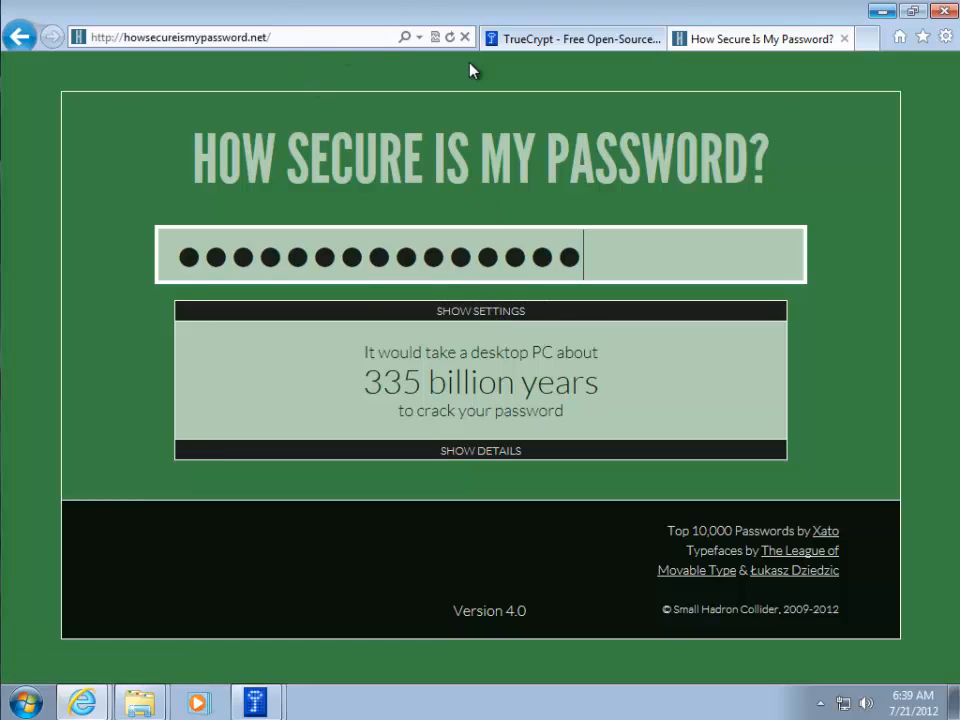
Close the checker tab, accept the short password, format the volume, and exit TrueCrypt
click(845, 40)
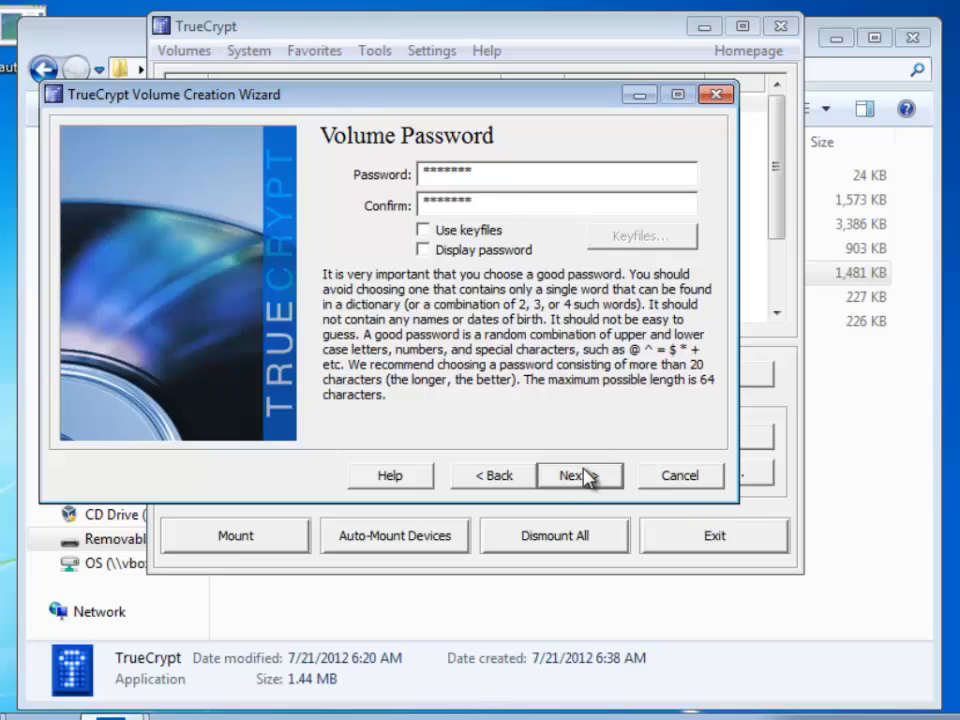
click(587, 477)
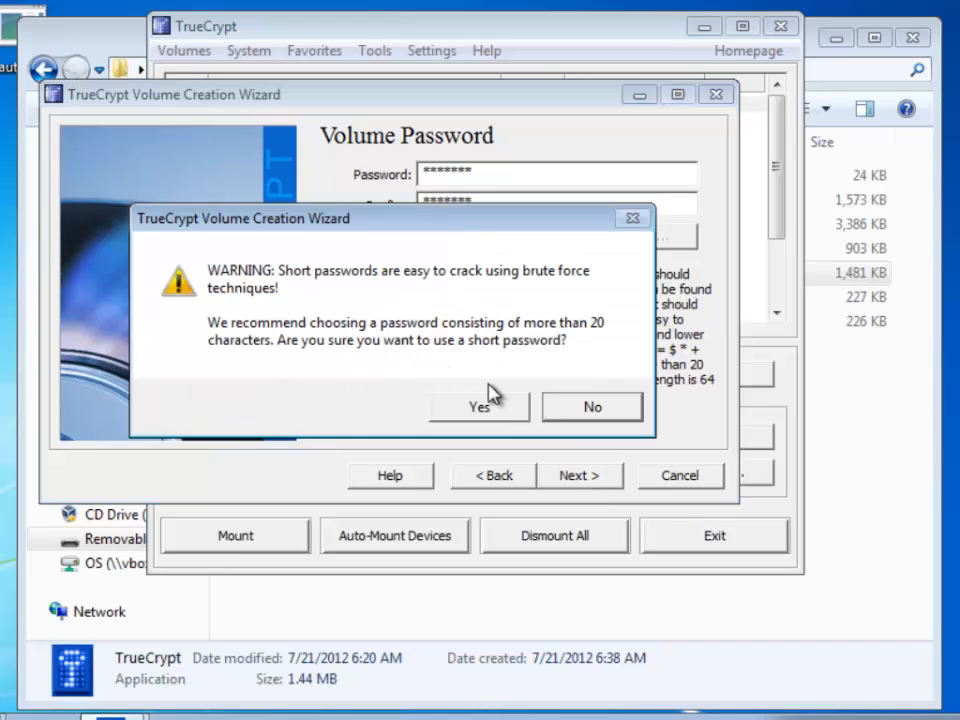
click(475, 410)
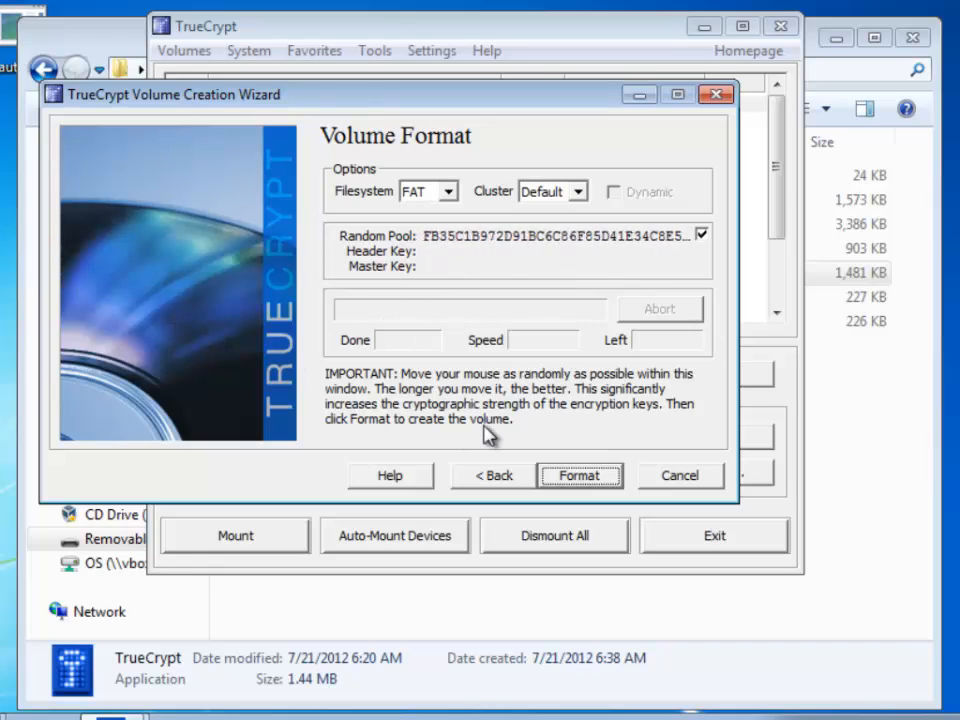
click(582, 476)
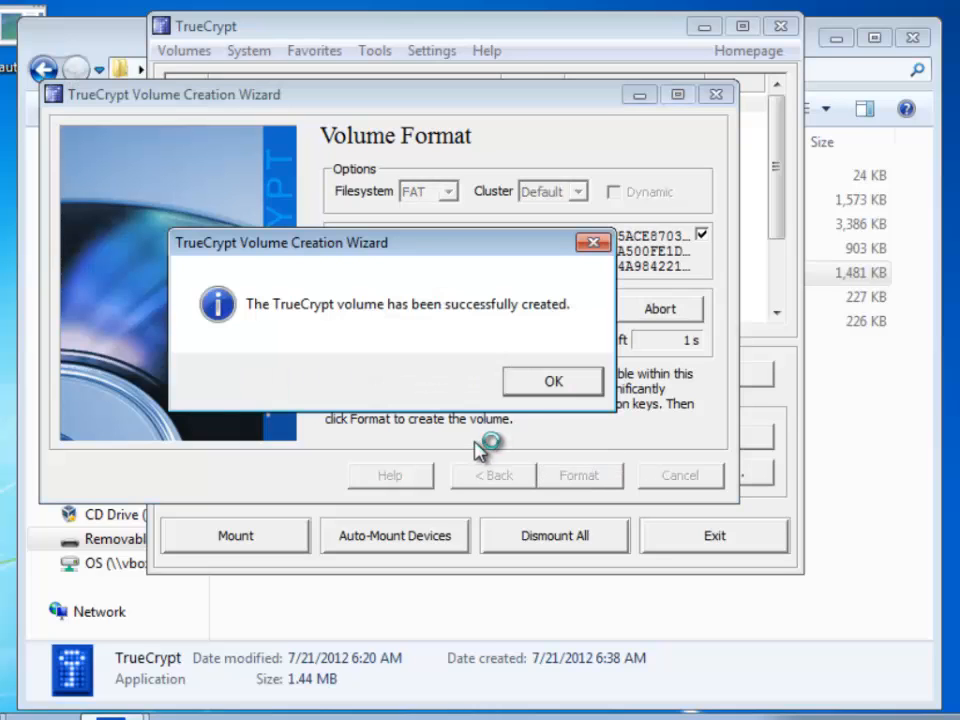
click(544, 380)
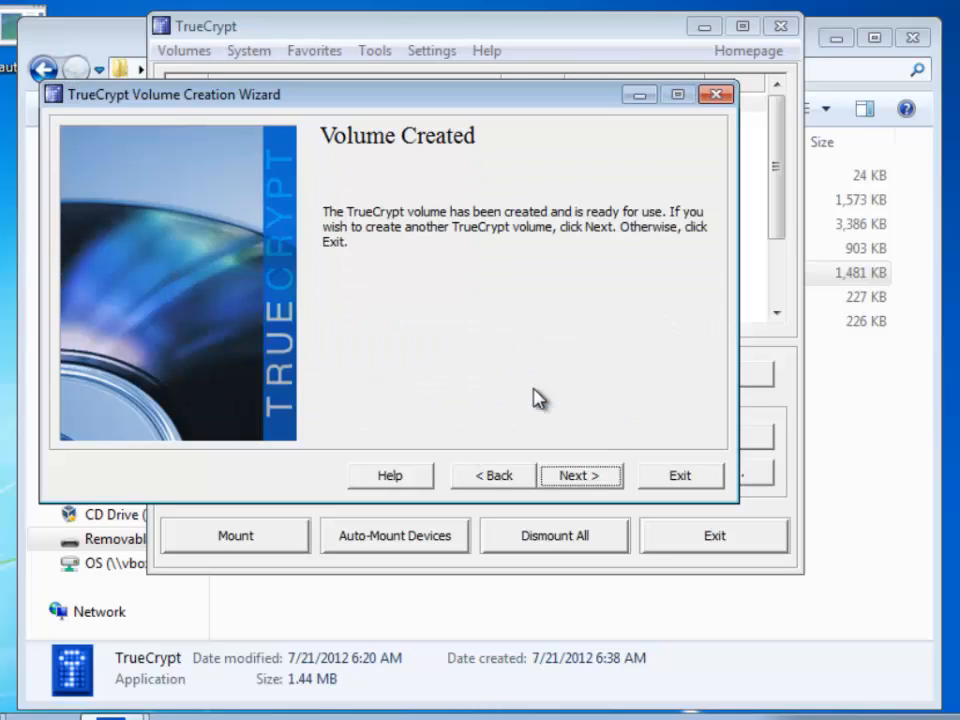
click(680, 477)
click(715, 533)
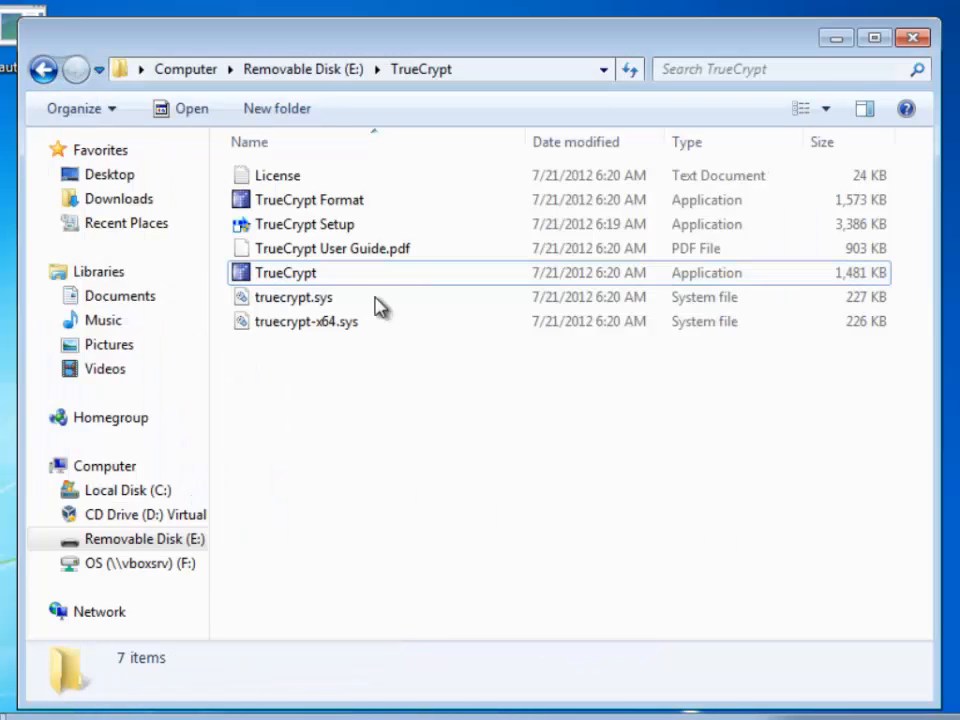
Show the root of E: and check the 5,120 KB truecryptvolume file
click(288, 70)
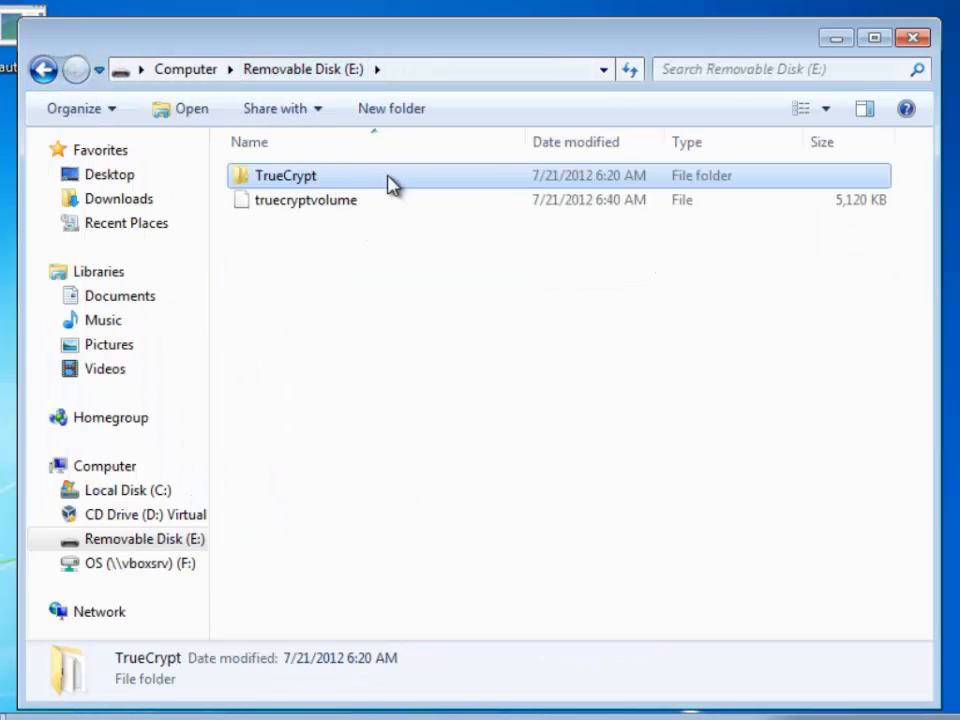
click(286, 205)
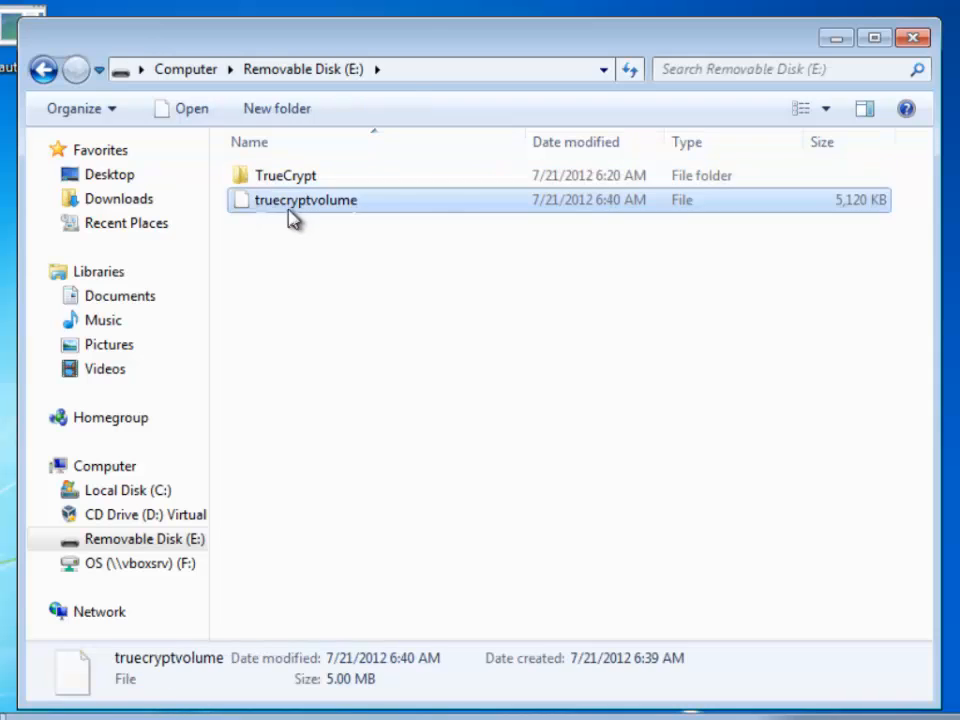
click(357, 225)
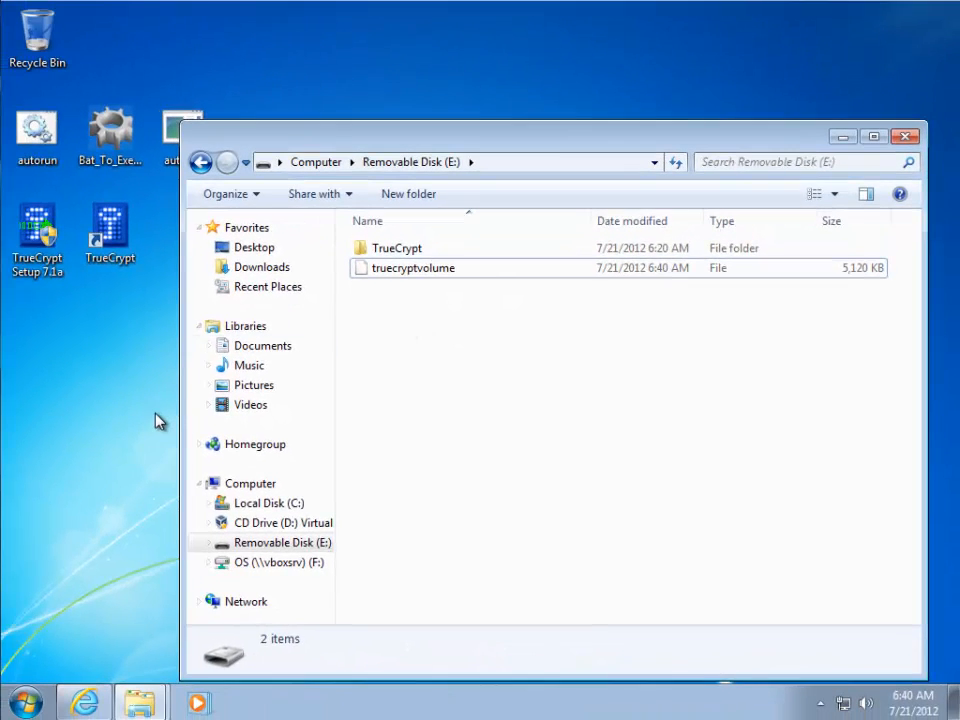
Launch Command Prompt by searching for cmd in the Start menu
key(super+r)
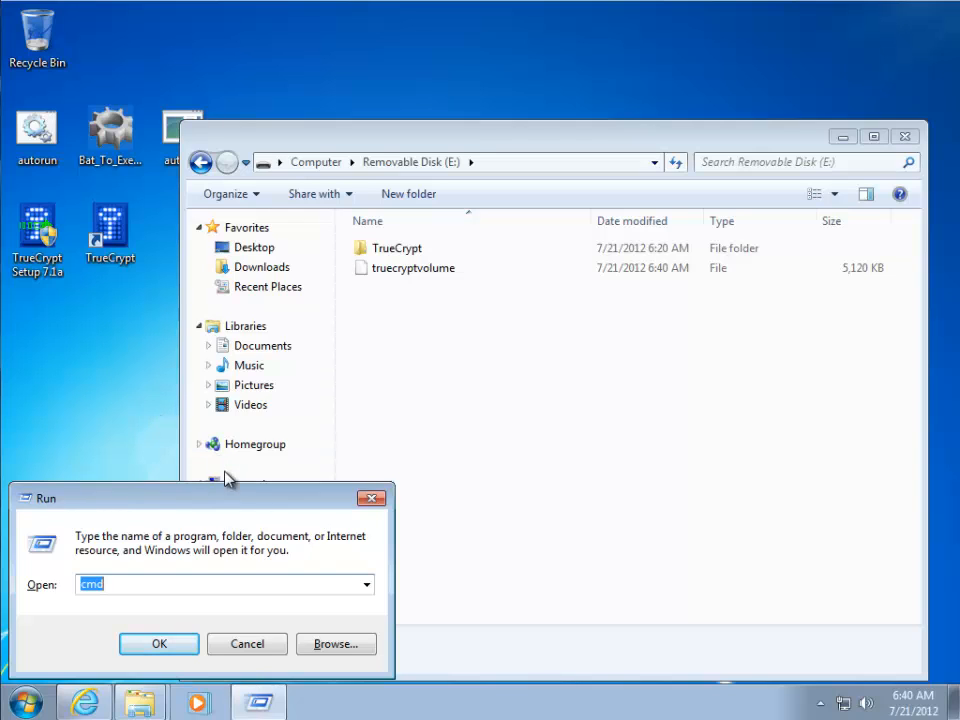
click(222, 648)
click(26, 703)
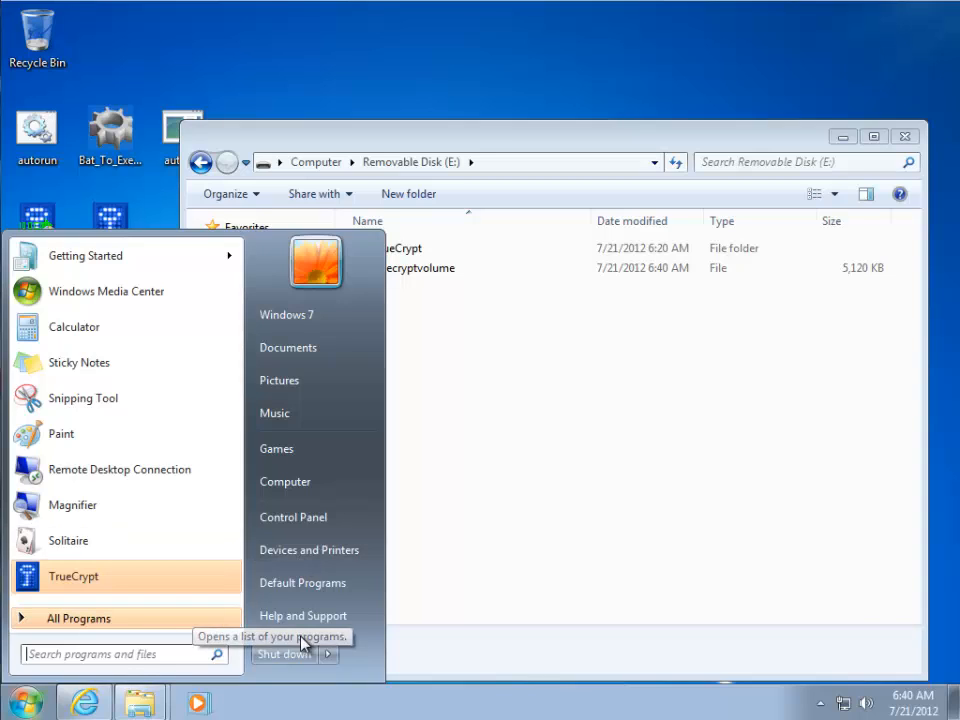
click(157, 659)
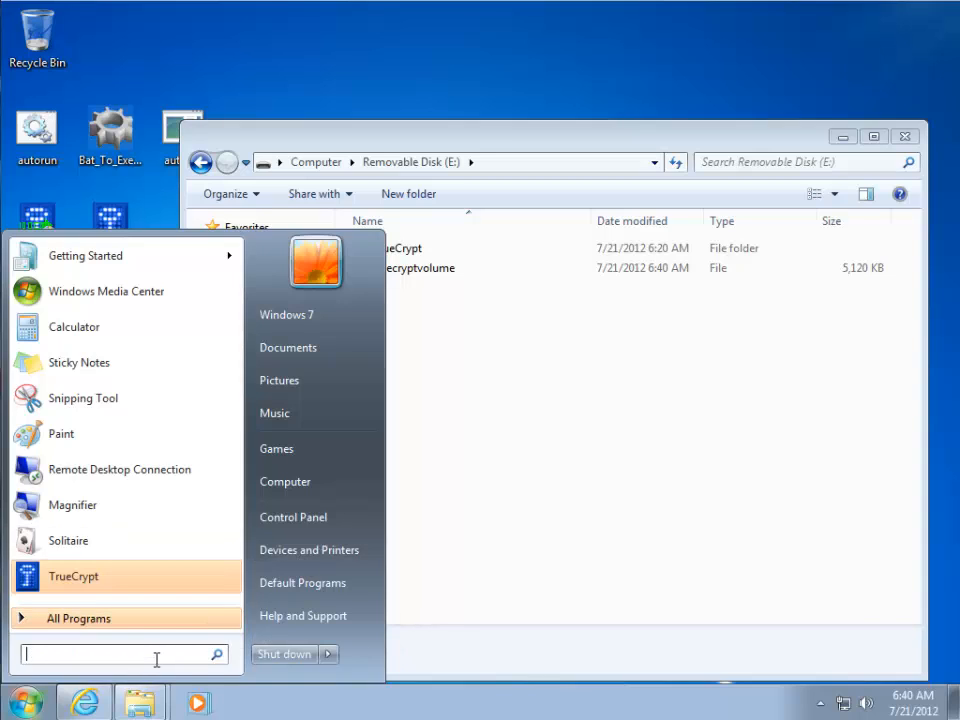
text(cmd)
key(Return)
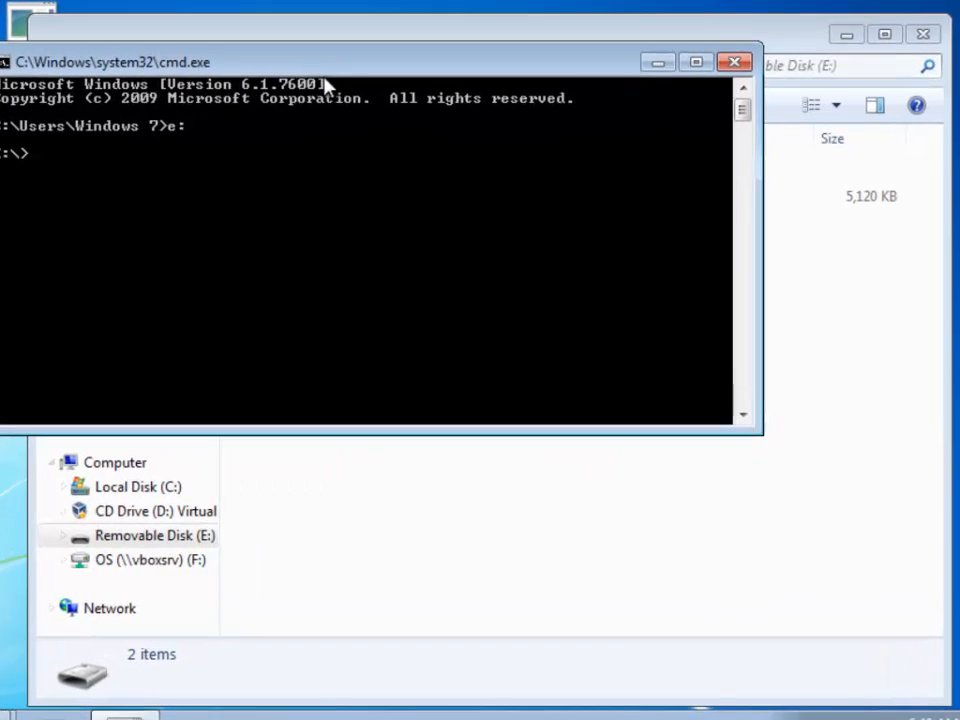
Hide the TrueCrypt folder on E: with attrib TrueCrypt +h, keeping Explorer's file list visible
drag(420, 168, 475, 253)
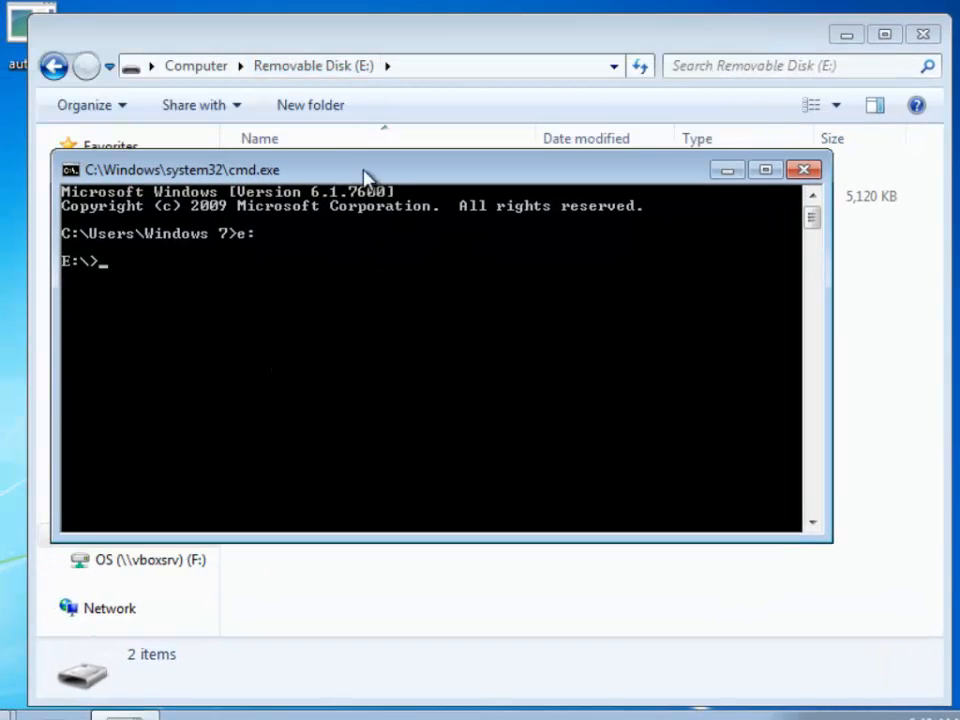
drag(366, 178, 392, 258)
text(a)
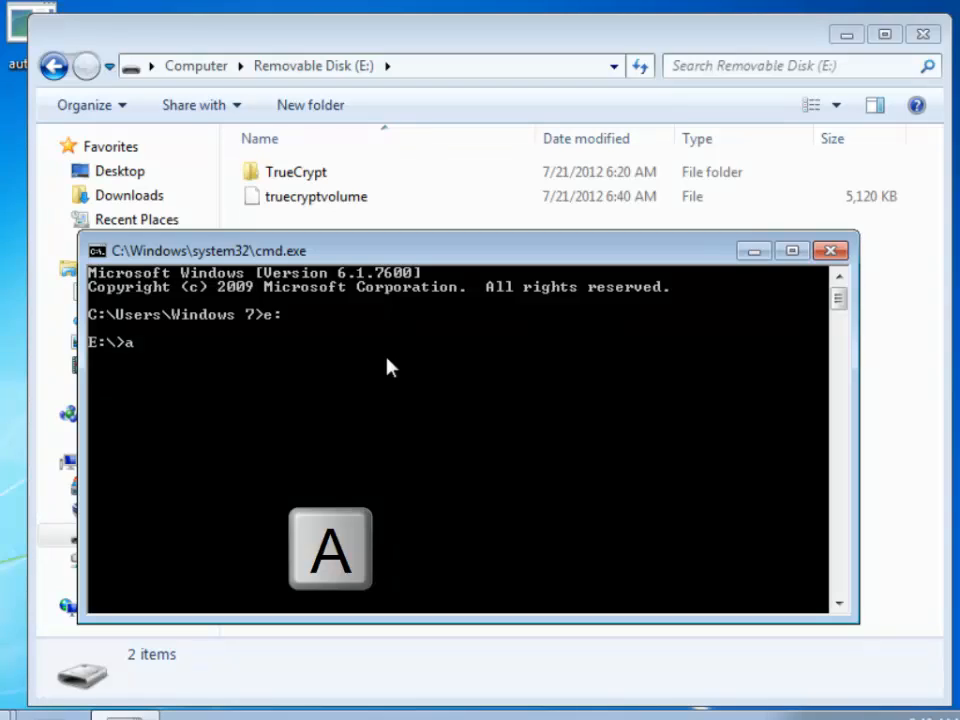
text(ttrib)
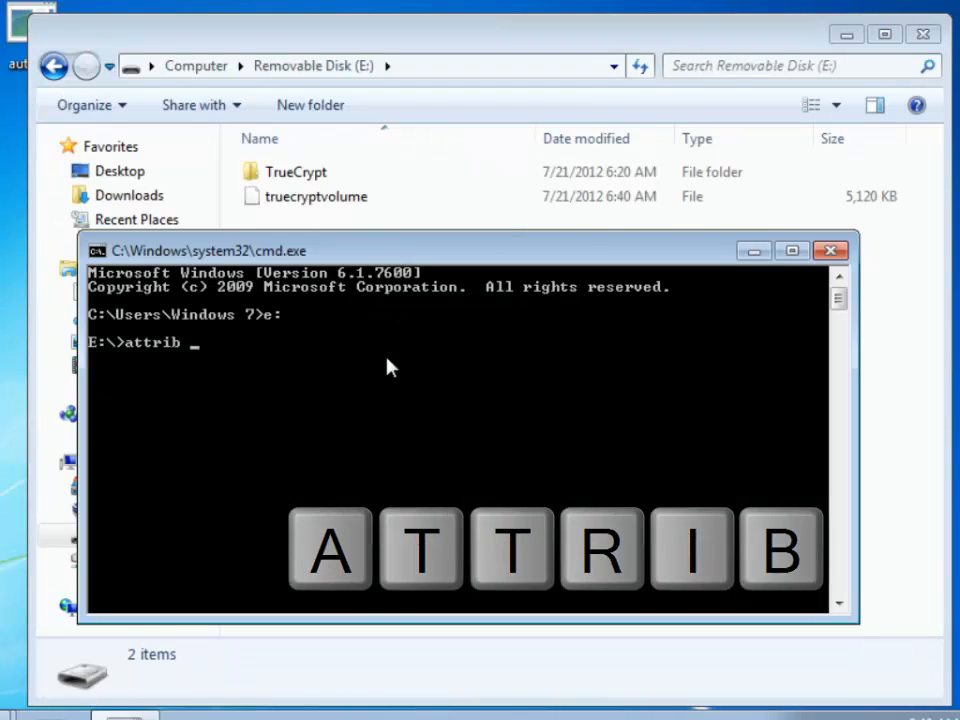
text( TrueC)
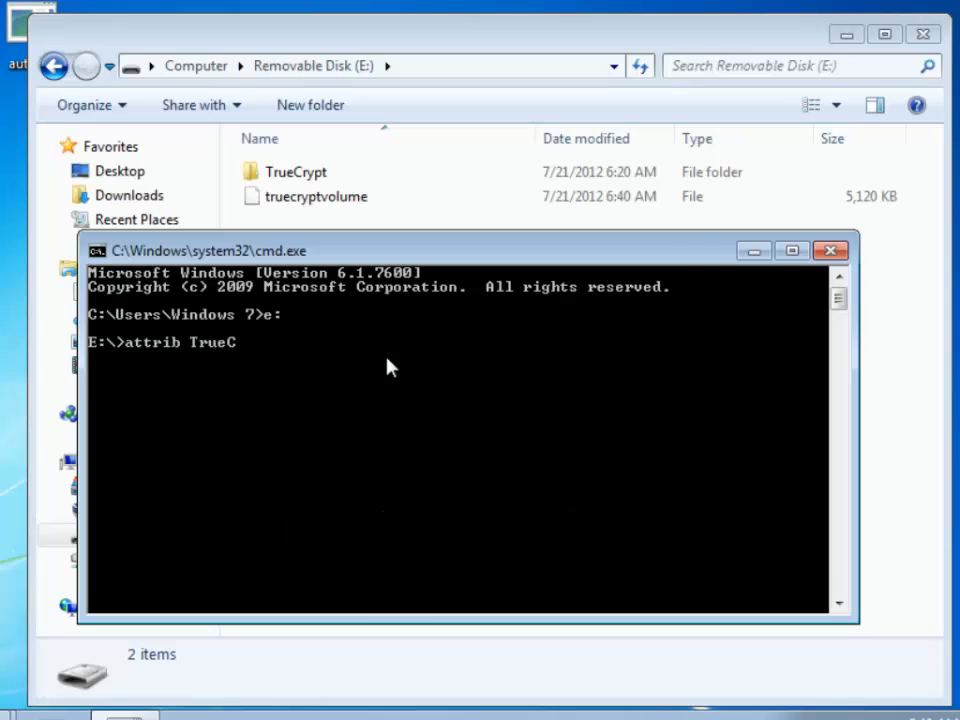
text(rypt +h +s)
key(Return)
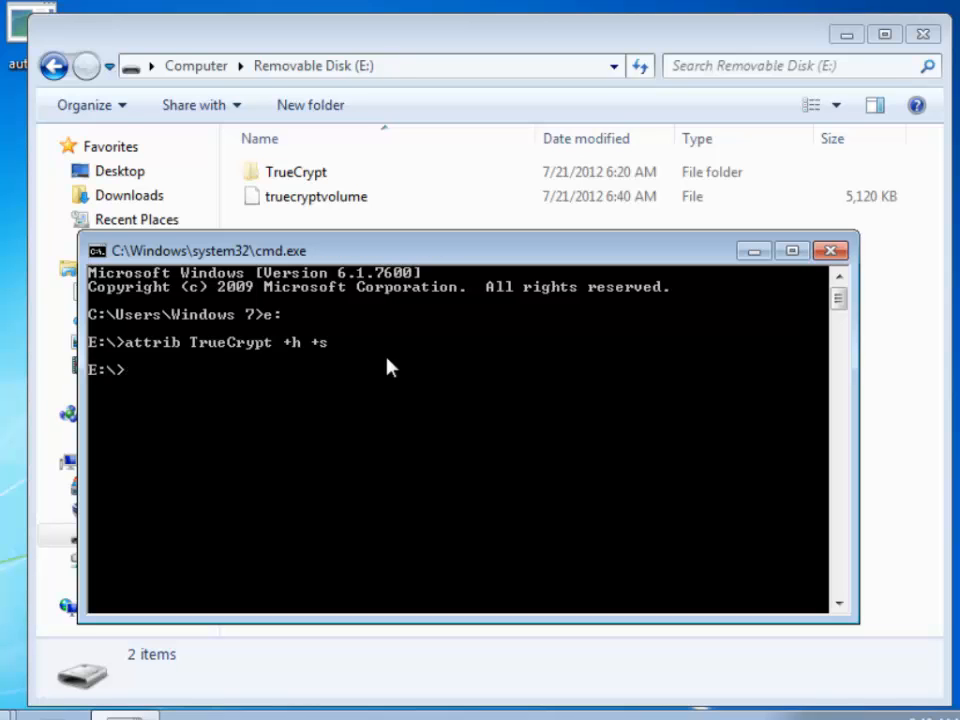
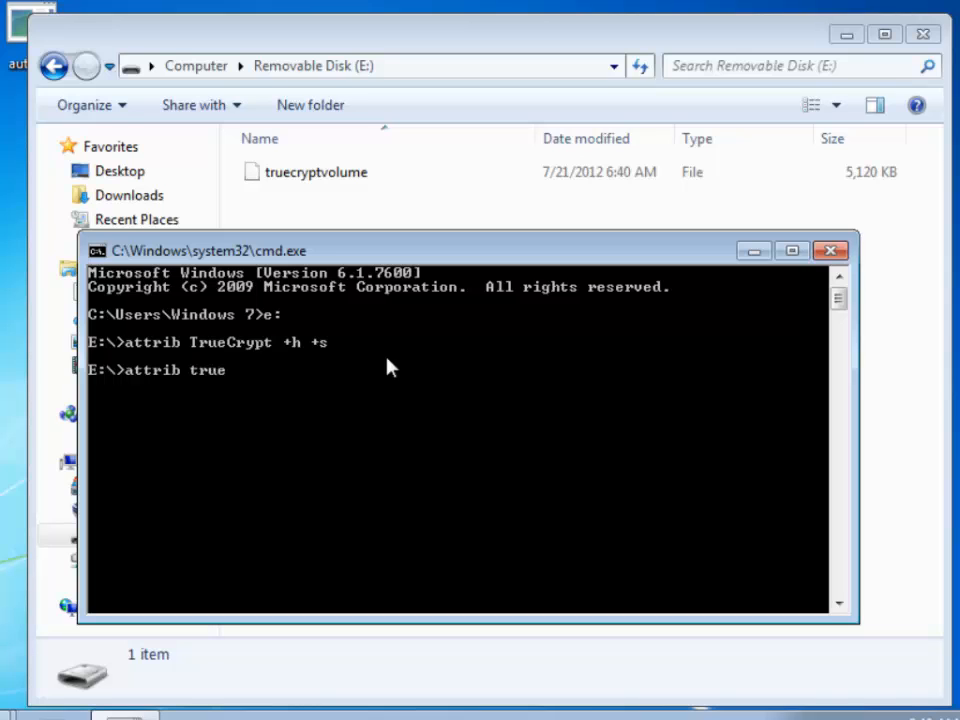
At the E:\> prompt, type attrib truecryptcolume +h+s to make the volume file hidden and system
Run attrib +h +s on the truecryptvolume file to hide it, then exit Command Prompt
text(ryptcolume +h +)
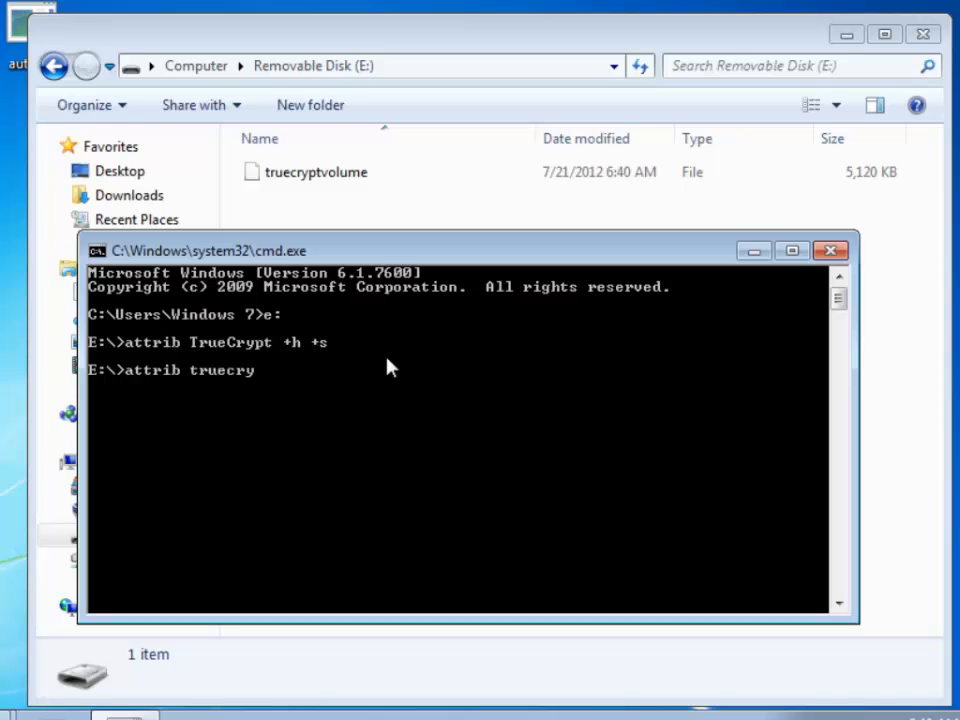
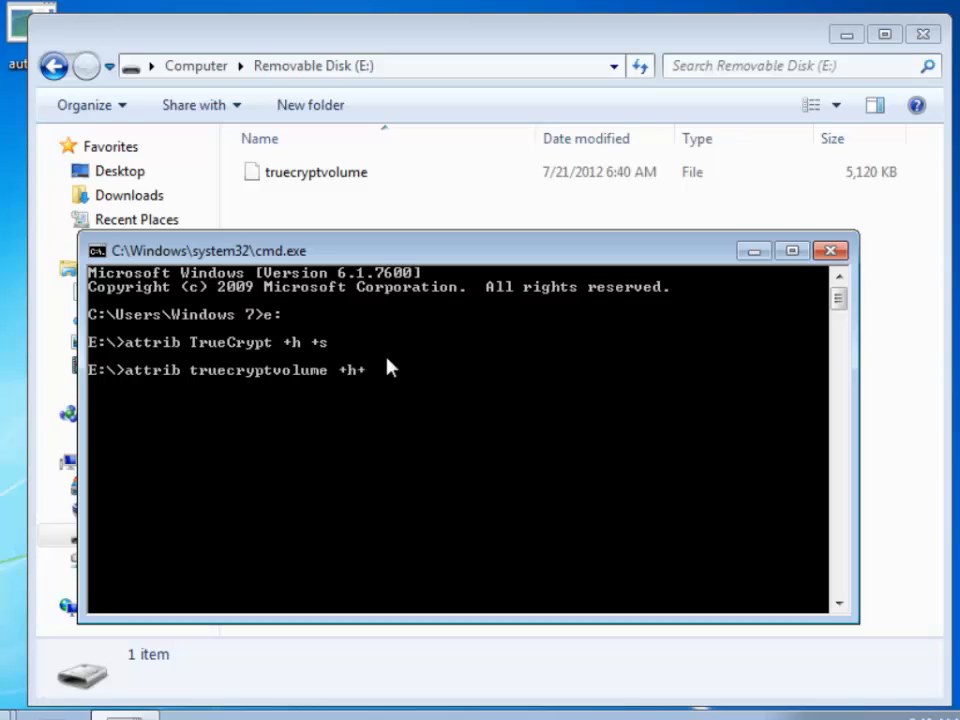
At the E:\> prompt, type attrib truecryptcolume +h+s to make the volume file hidden and system
Run attrib +h +s on the truecryptvolume file to hide it, then exit Command Prompt
text(s)
key(Return)
text(exit)
key(Return)
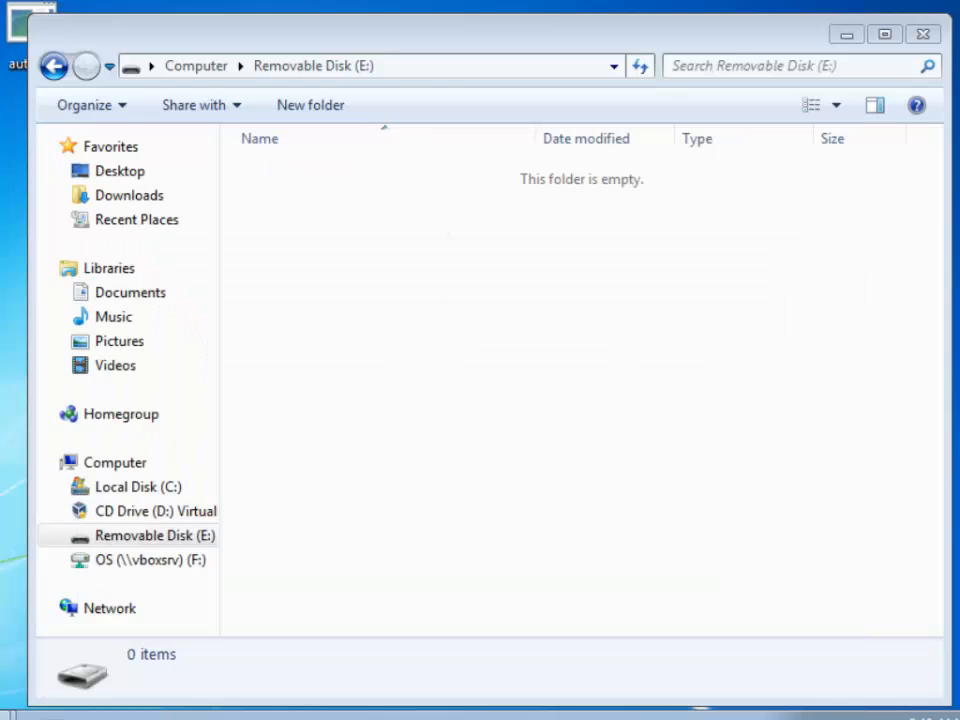
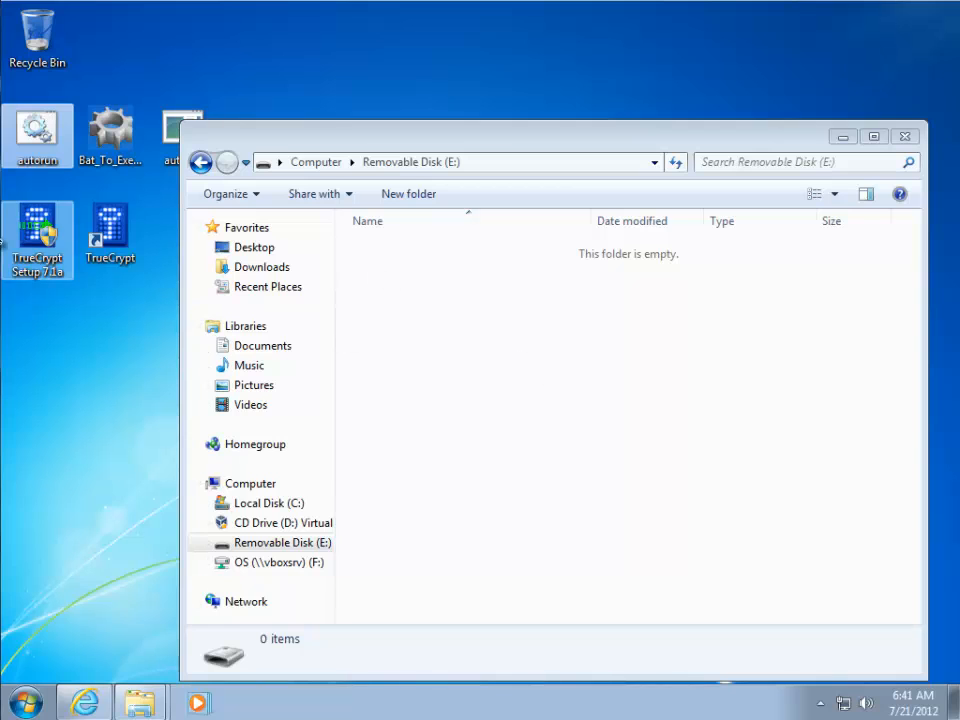
Open the desktop autorun batch script in Notepad with the Edit command instead of running it
right_click(35, 140)
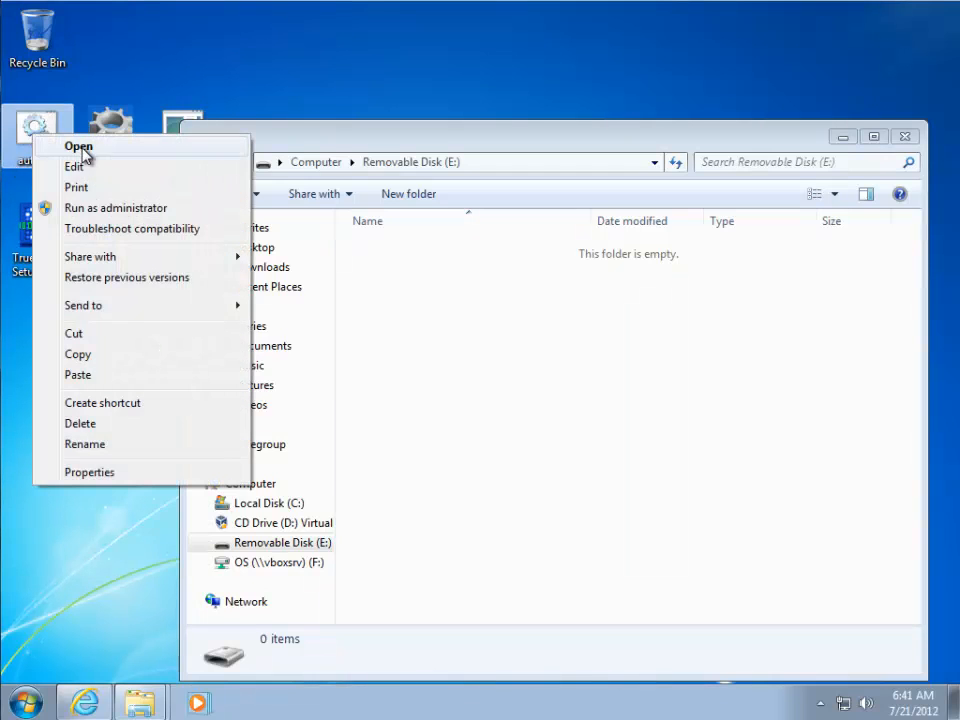
click(92, 167)
Reposition the Notepad window and scroll through the autorun.bat menu script
drag(237, 158, 152, 98)
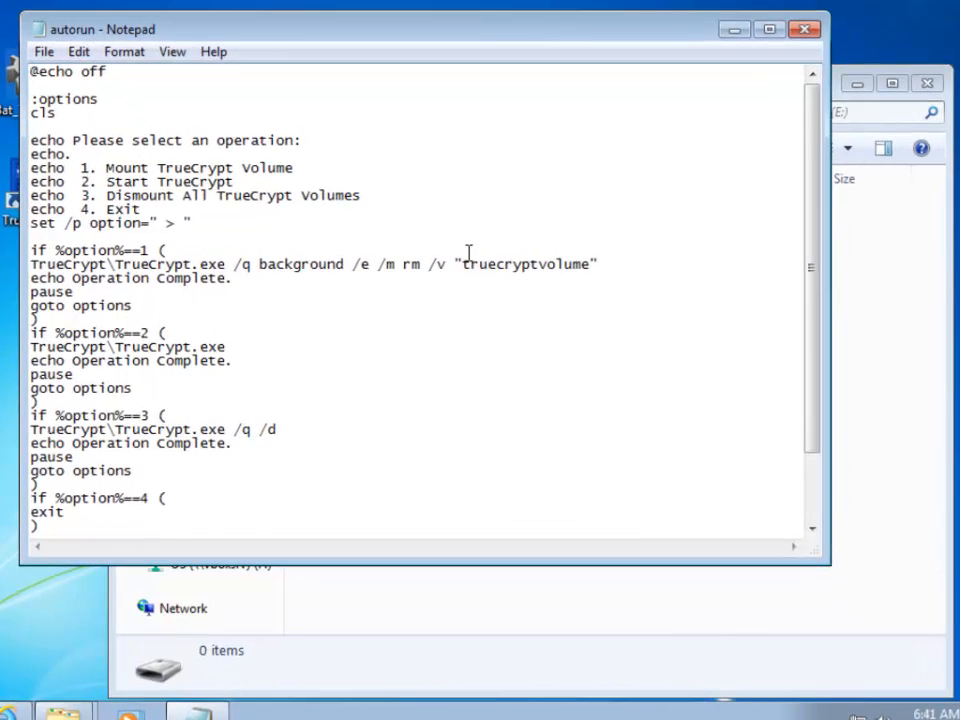
scroll(468, 252, down, 2)
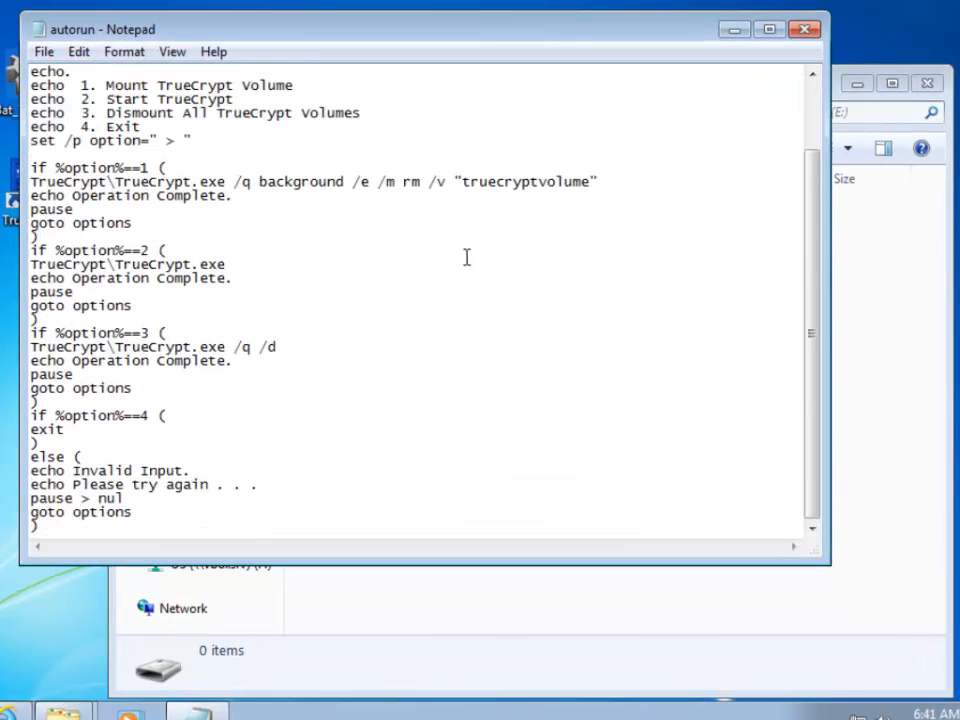
scroll(350, 356, up, 2)
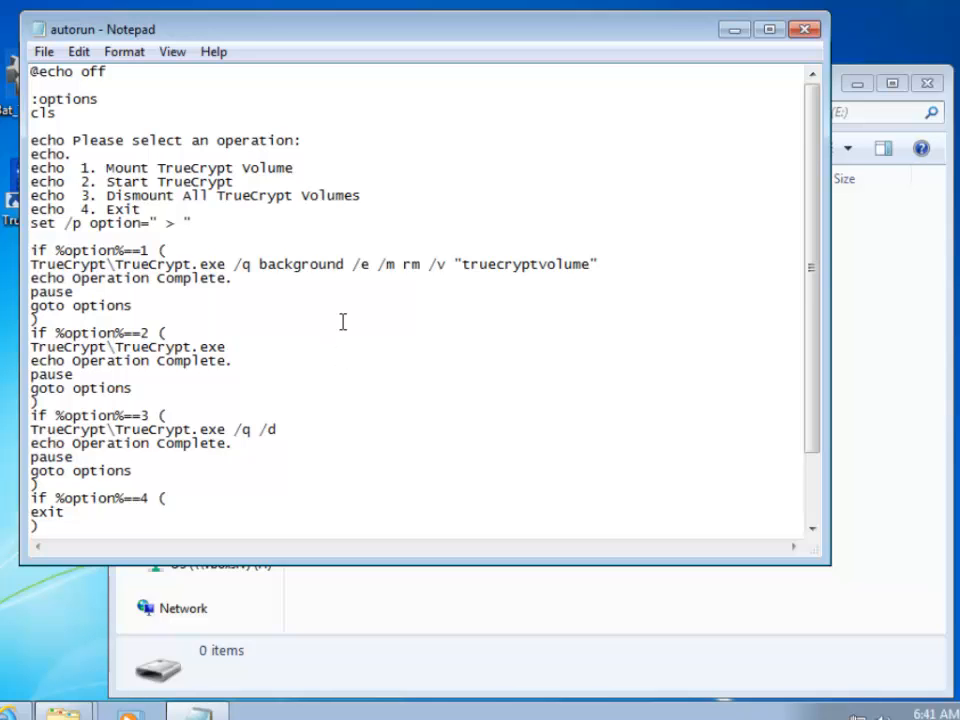
scroll(343, 321, down, 2)
scroll(228, 269, up, 2)
Highlight the TrueCrypt menu option lines, including Exit, to point them out
drag(104, 167, 373, 201)
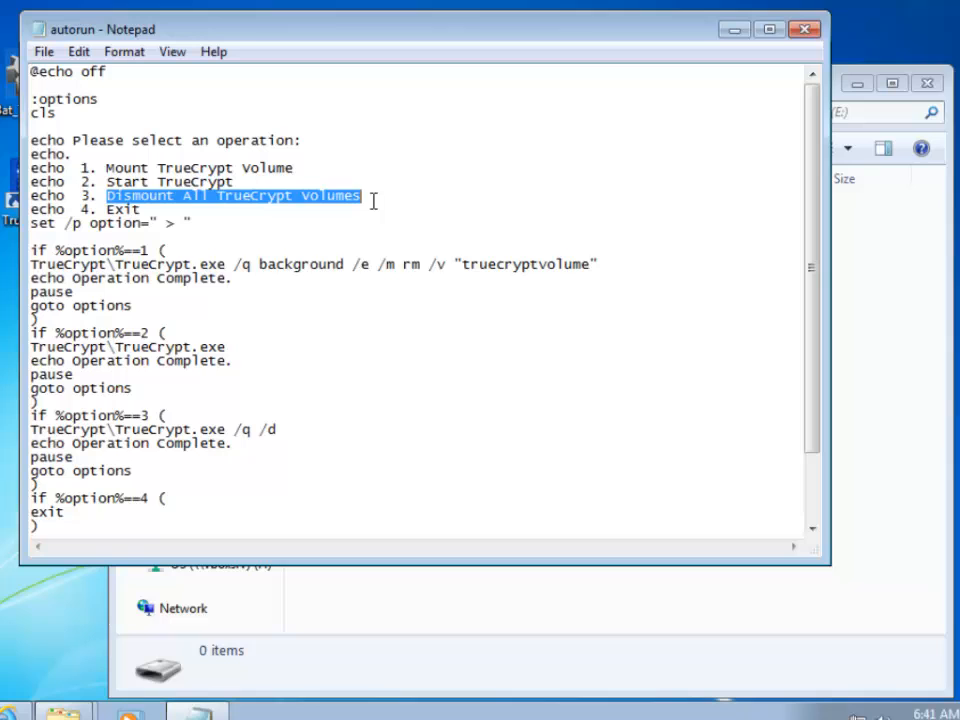
click(324, 219)
drag(137, 205, 110, 209)
click(146, 209)
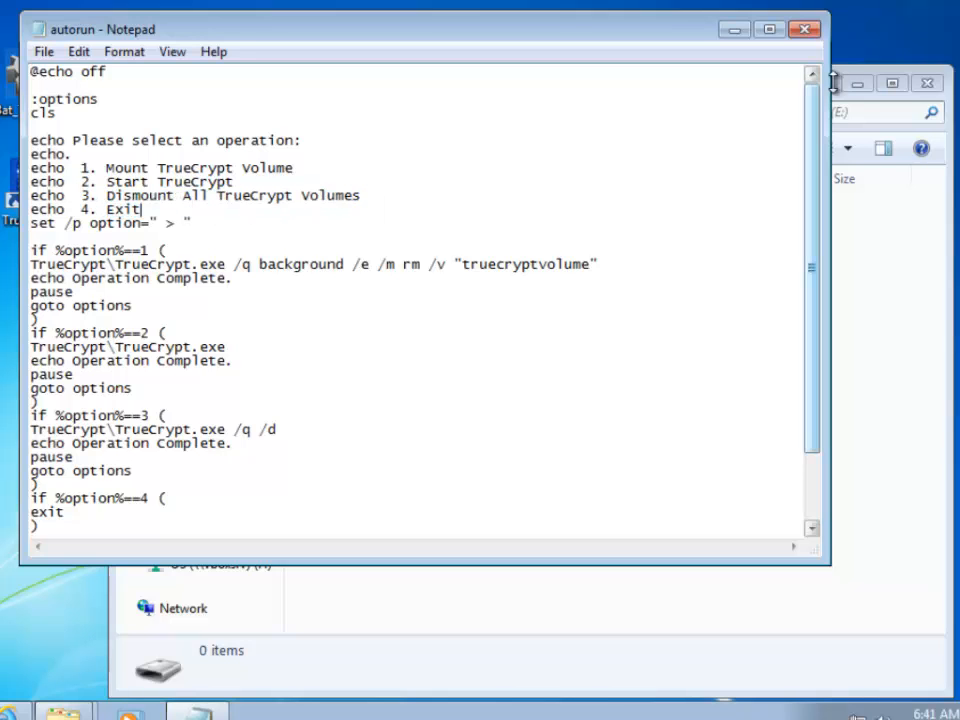
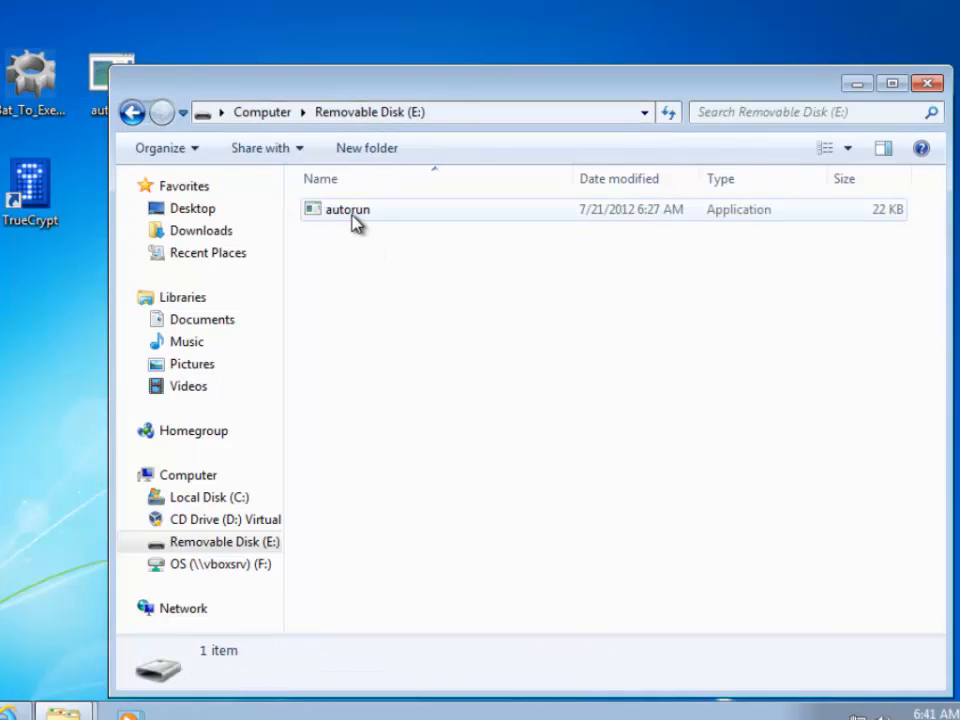
Run autorun from Removable Disk (E:) to bring up its TrueCrypt menu
double_click(356, 214)
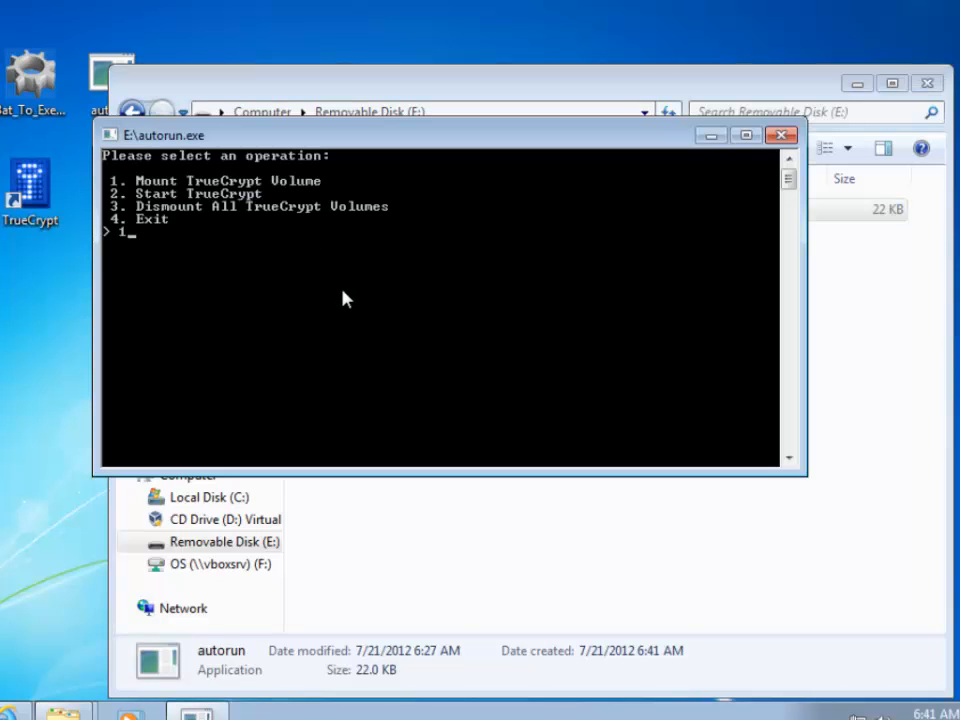
Choose menu option 1 and enter the volume password to mount E:\truecryptvolume as drive G:
text(1)
key(Return)
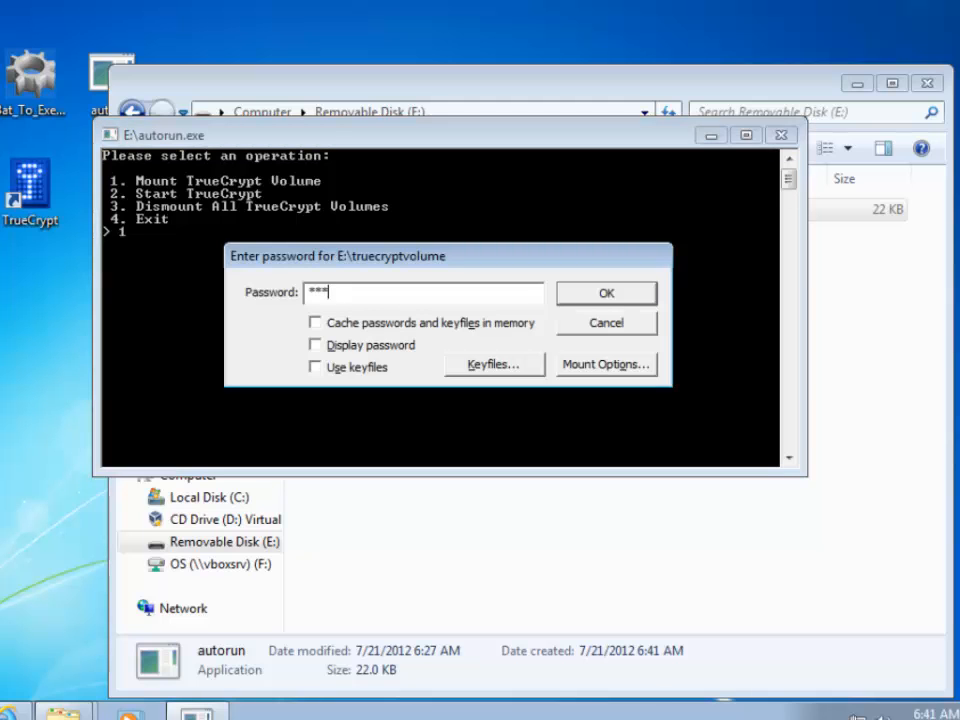
key(Return)
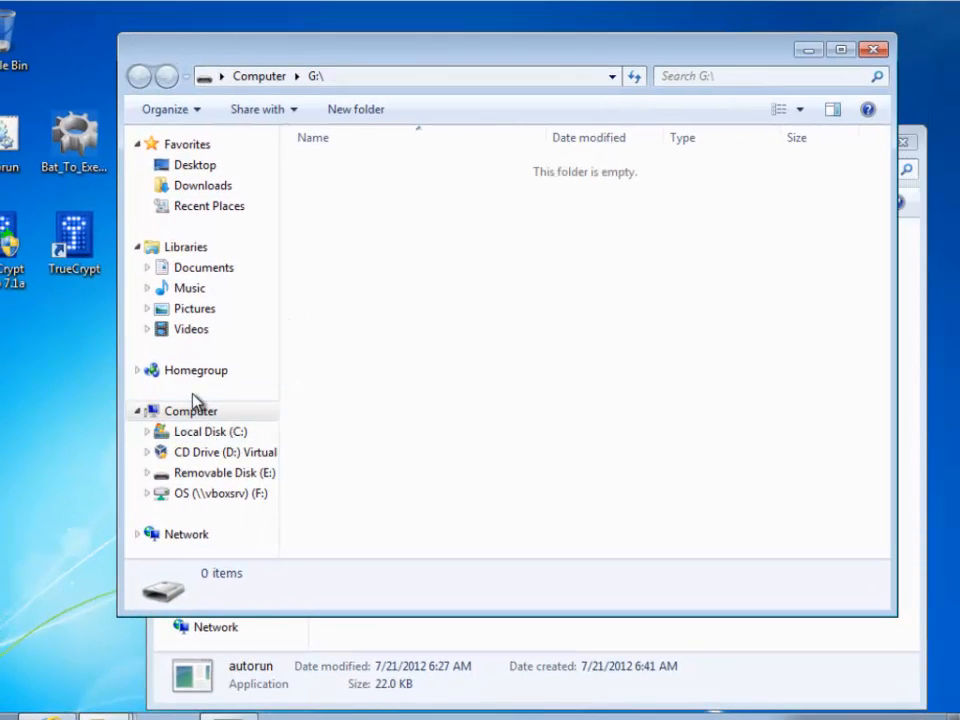
Open the new Removable Disk (G:) from Computer, move it aside, and close the E: window
click(200, 412)
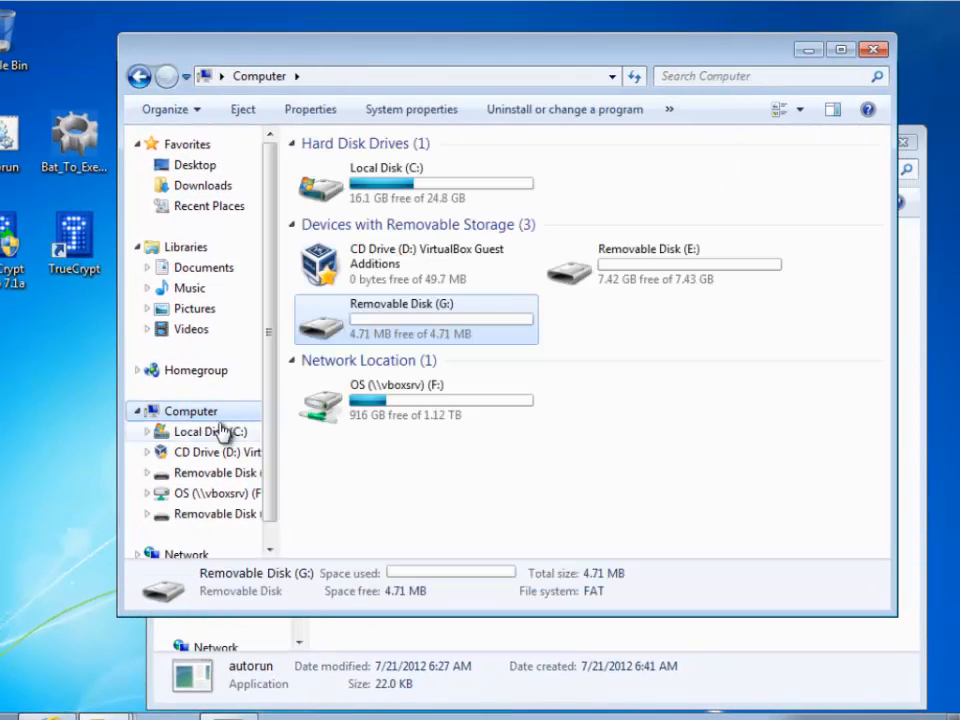
double_click(465, 336)
drag(219, 60, 261, 99)
right_click(163, 143)
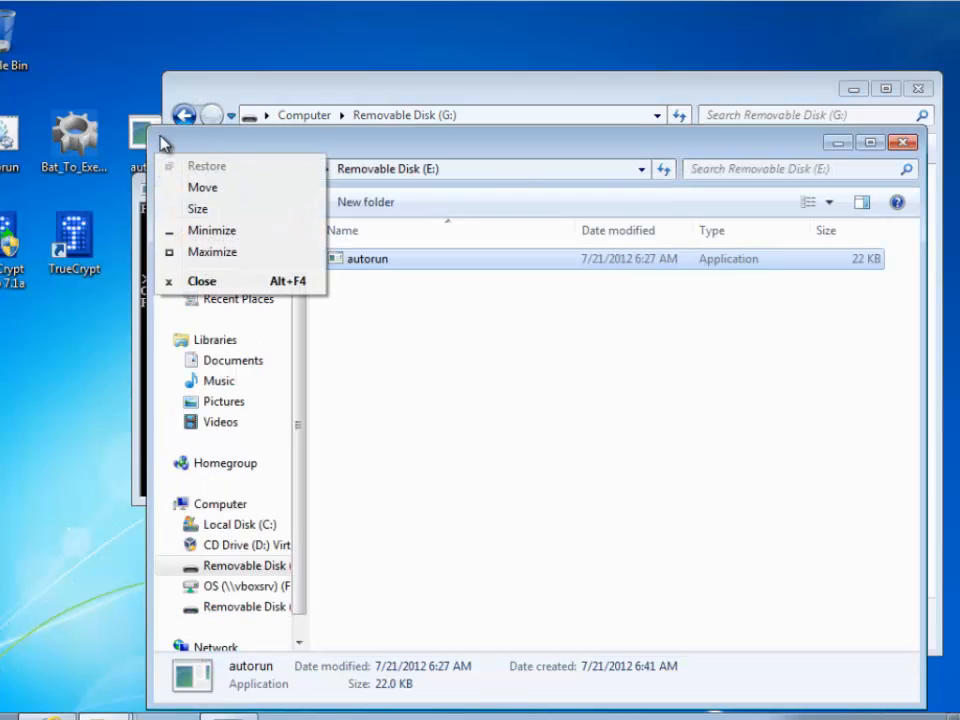
key(alt+F4)
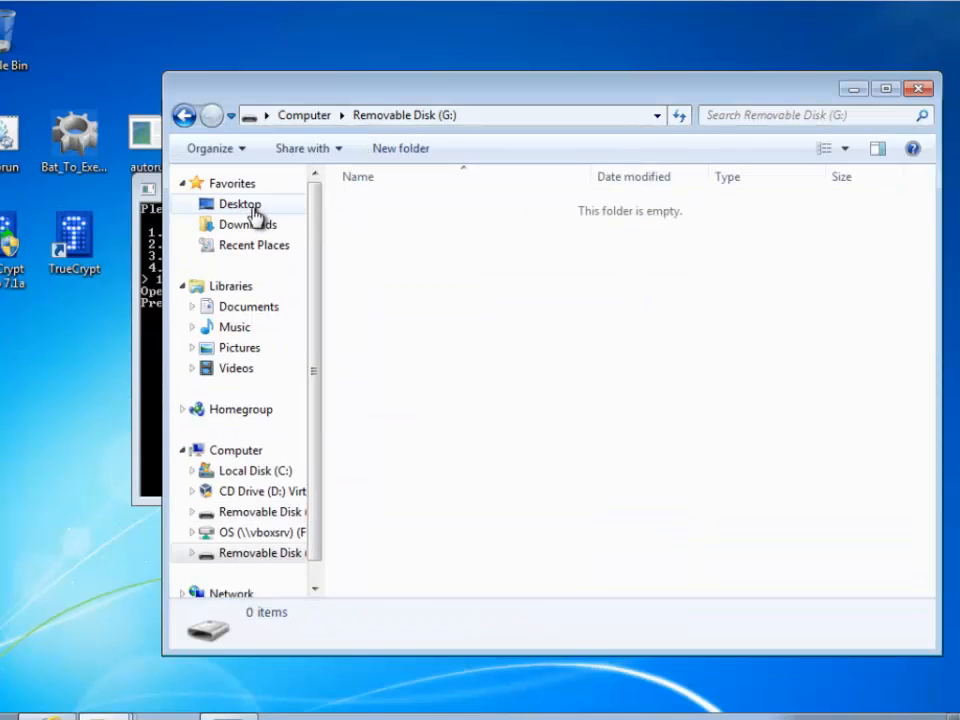
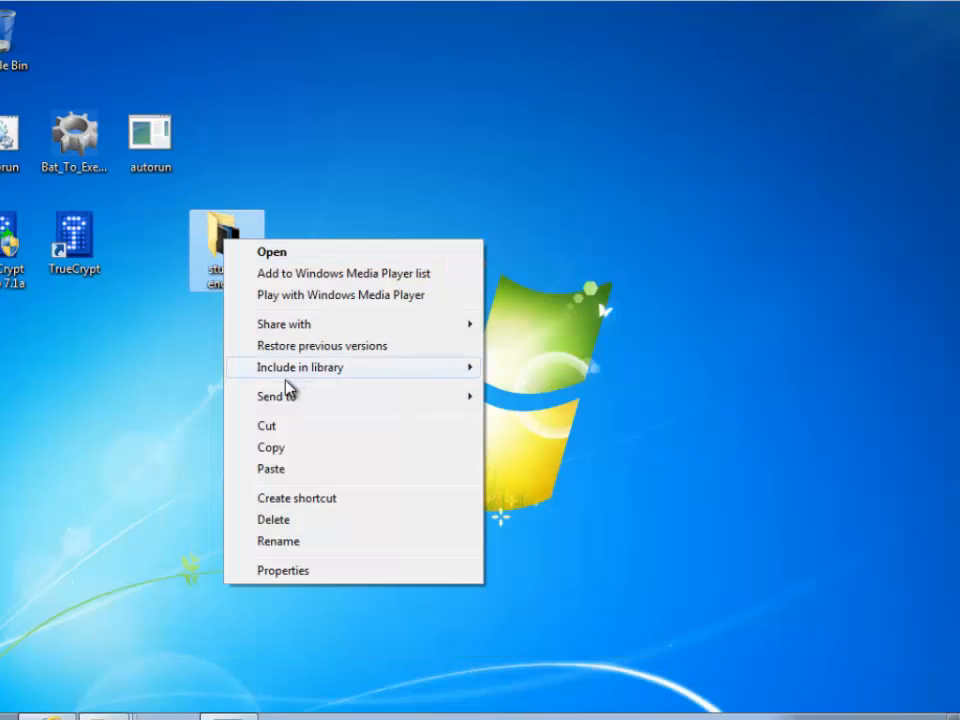
Try pasting the whole 'stuff to encrypt' folder into G:, cancelling when it won't fit
click(281, 449)
mouse_move(105, 712)
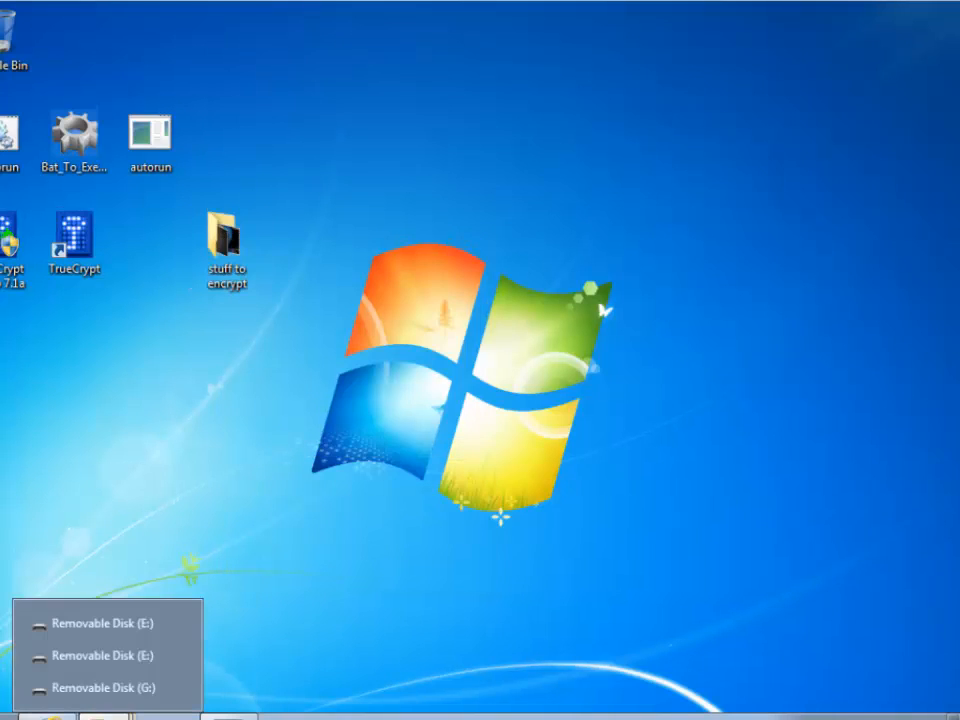
click(112, 686)
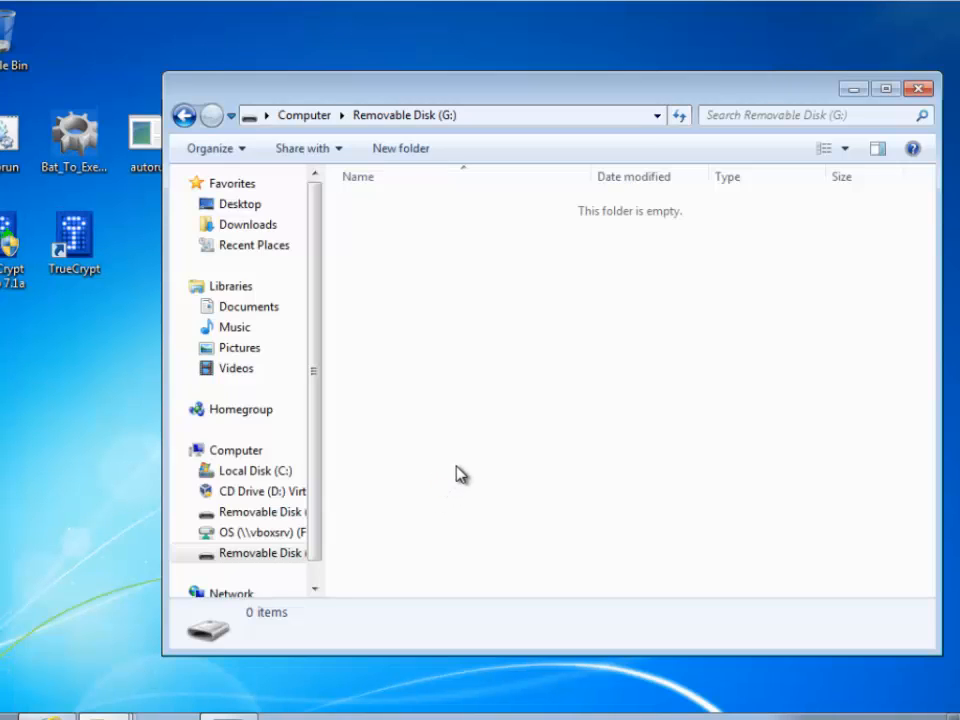
key(ctrl+v)
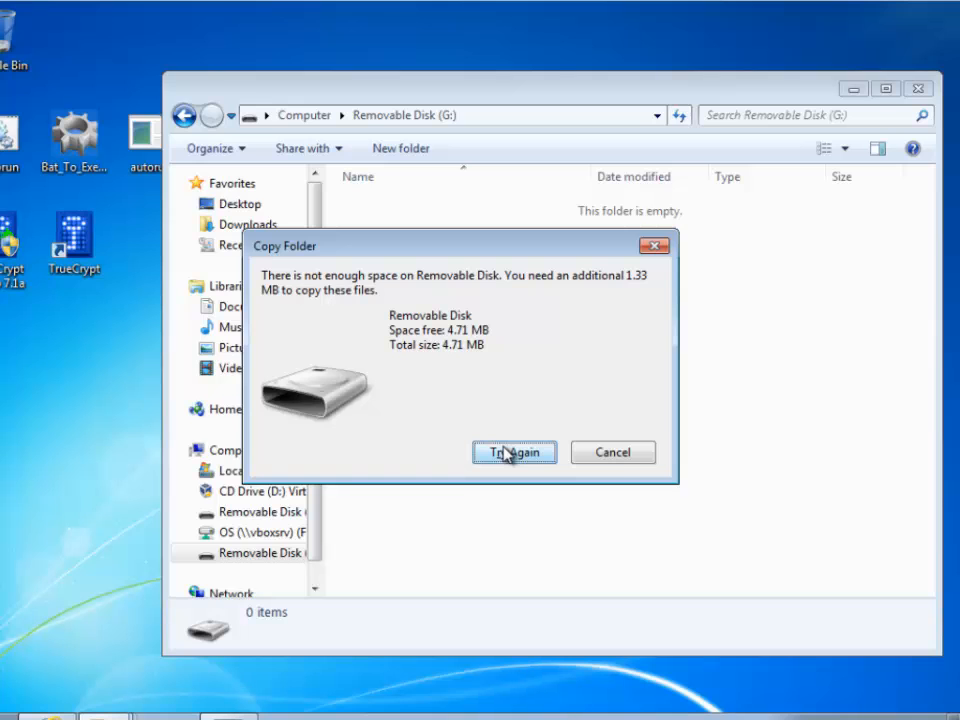
click(612, 452)
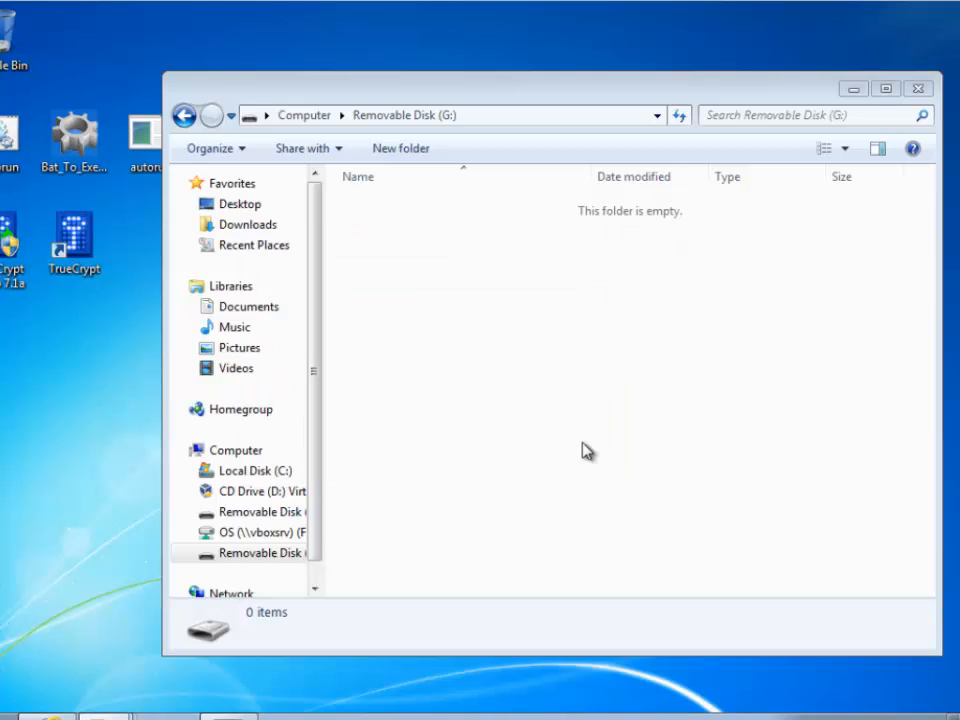
Copy 7-blackdark-wallpaper and the images ipod3 through ipod8 from 'stuff to encrypt' onto G:
drag(414, 114, 526, 118)
double_click(222, 252)
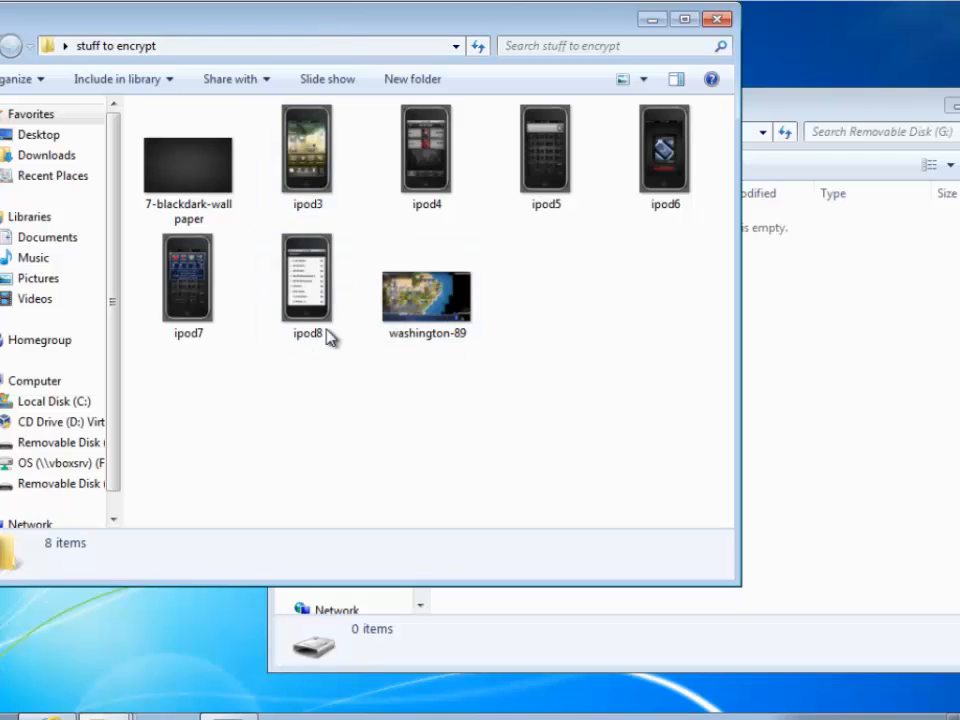
drag(188, 162, 603, 427)
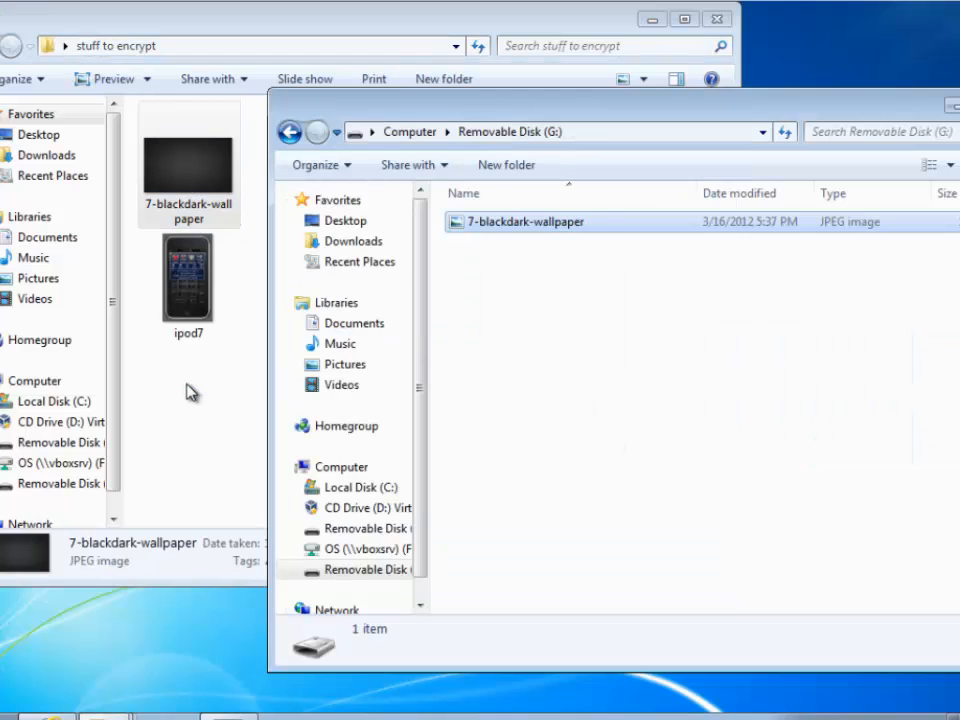
click(189, 392)
click(309, 290)
shift+click(311, 189)
drag(311, 189, 850, 480)
drag(681, 111, 496, 75)
click(580, 360)
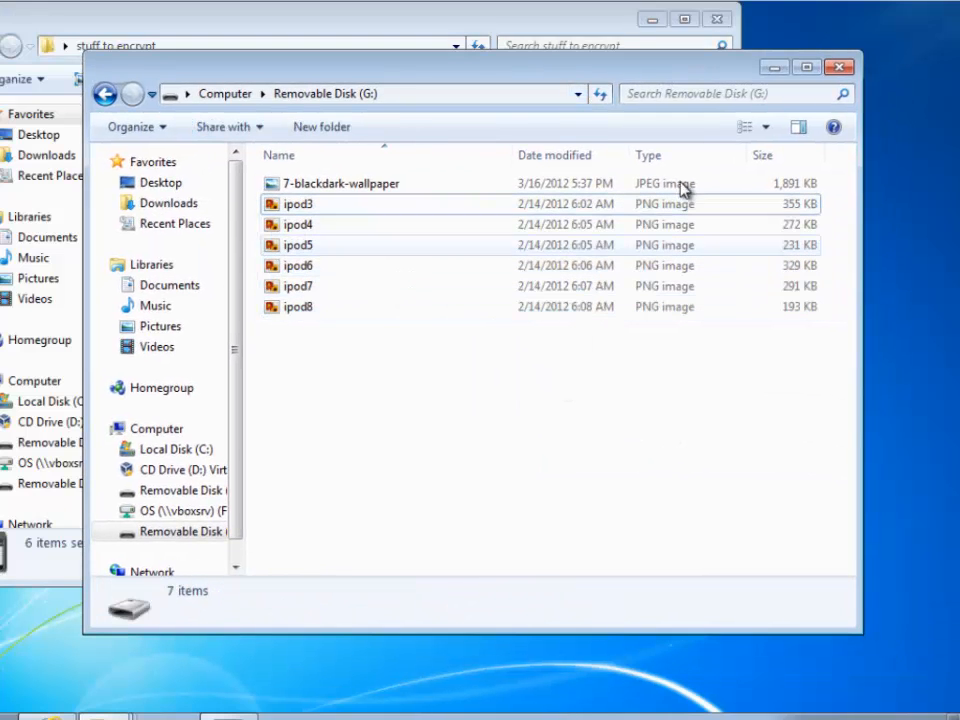
View the copied images on G: in Photo Viewer, then open drive E: showing only autorun
click(628, 24)
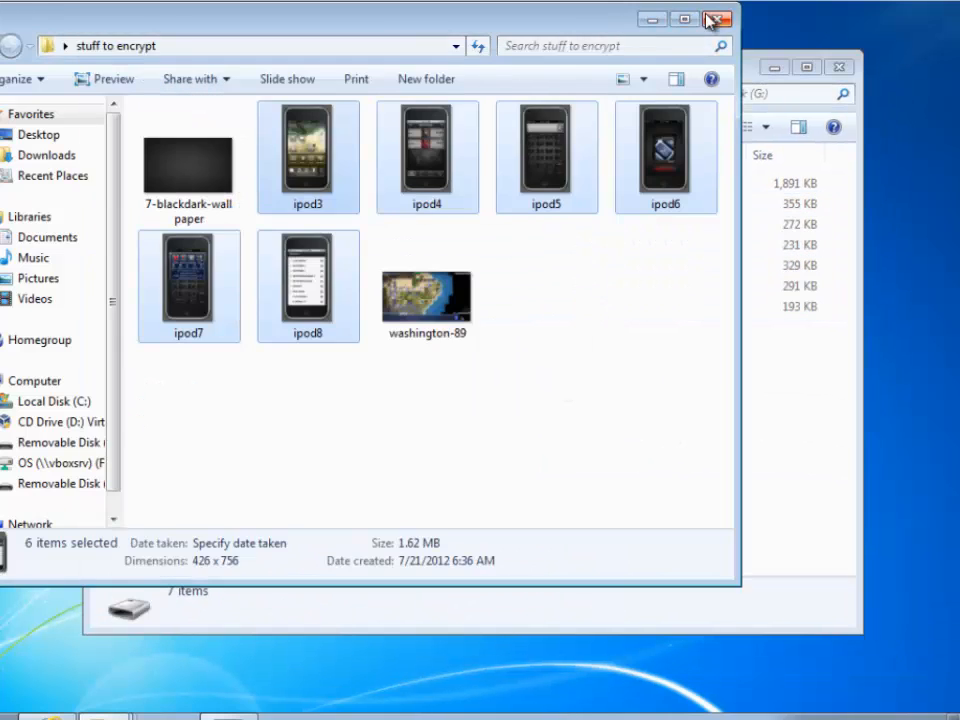
click(716, 19)
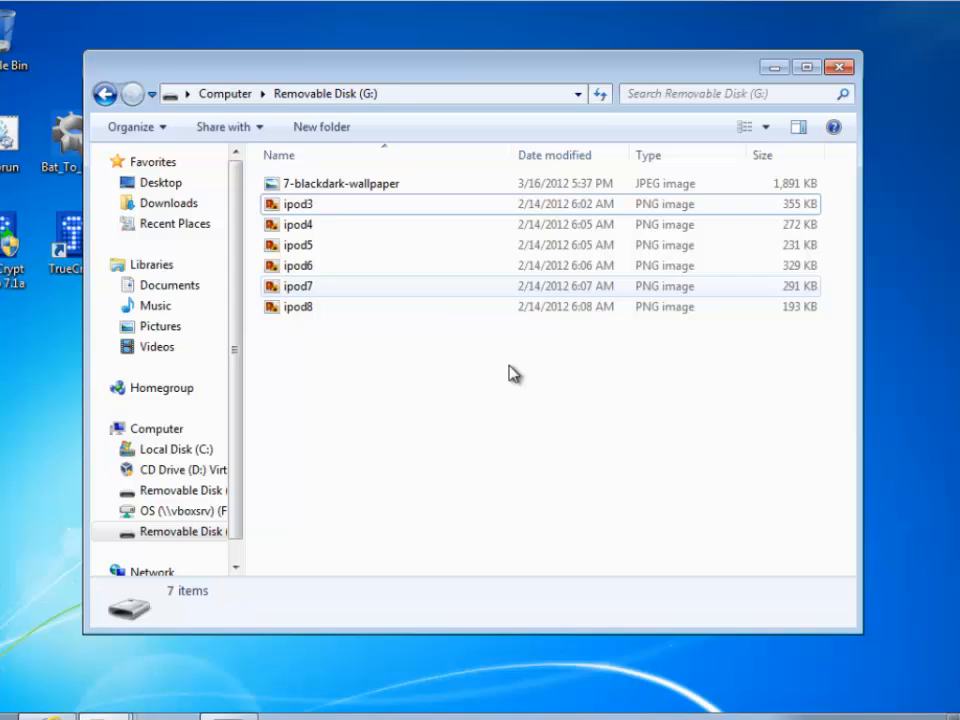
double_click(330, 185)
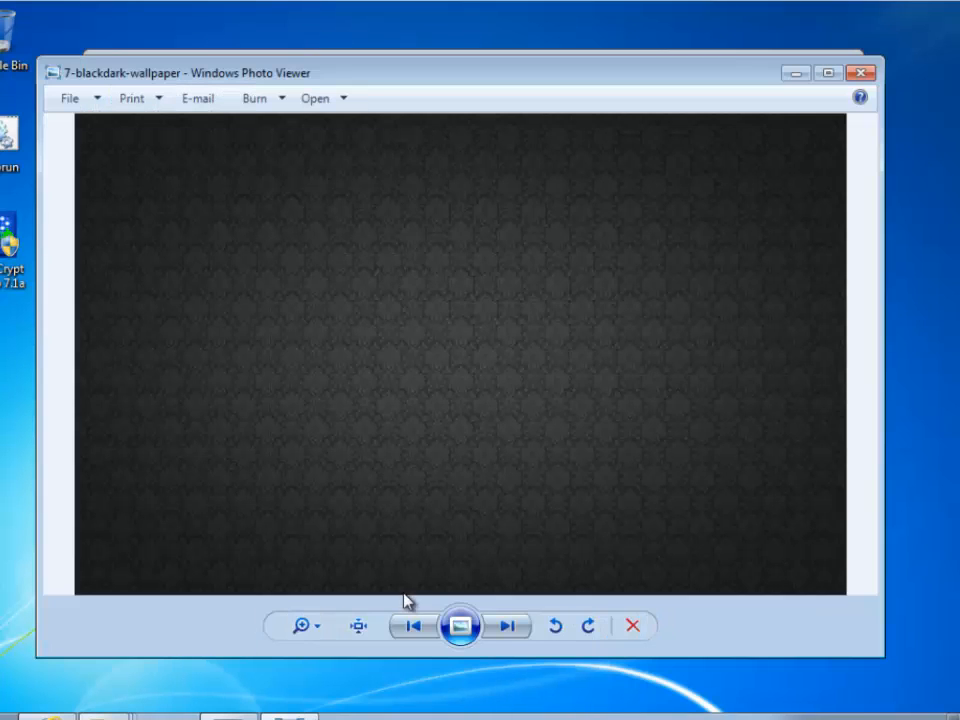
click(514, 630)
click(514, 632)
click(514, 632)
click(514, 632)
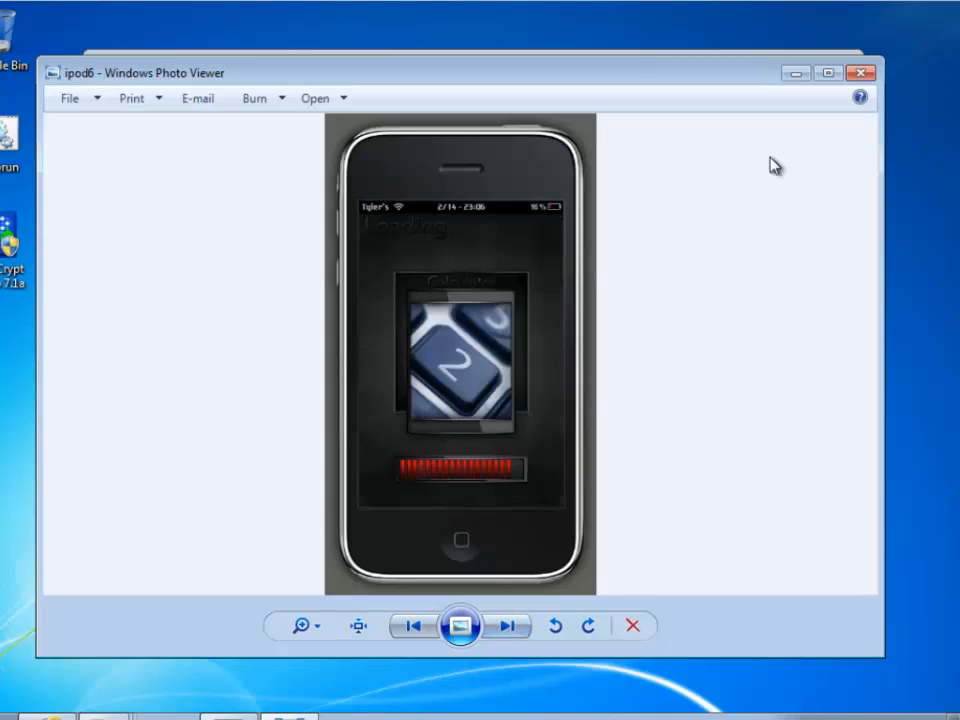
click(860, 73)
click(103, 93)
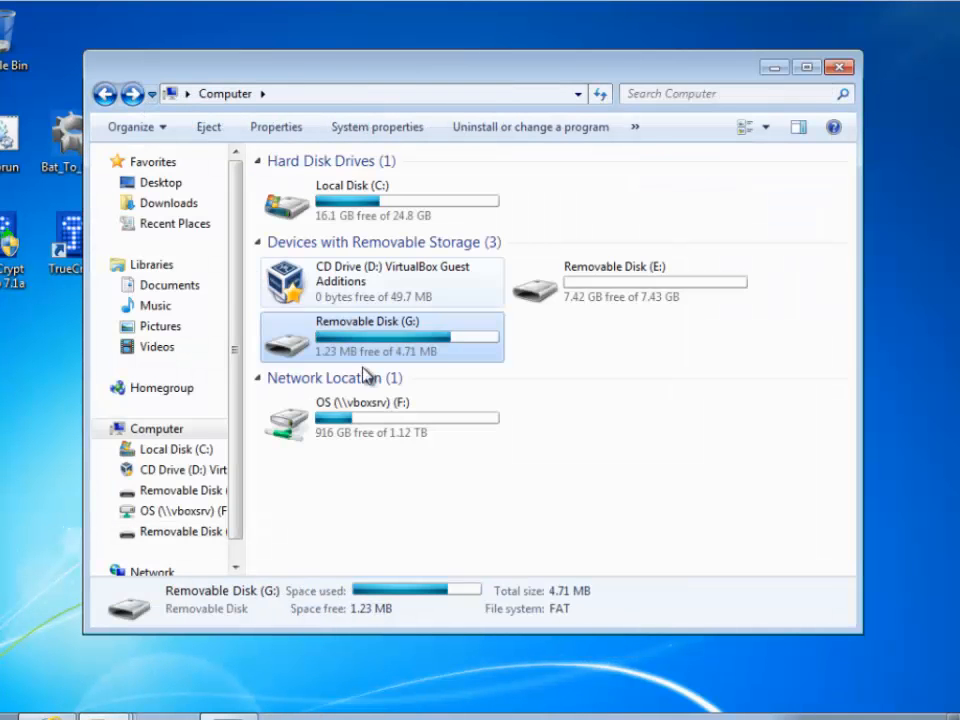
double_click(585, 302)
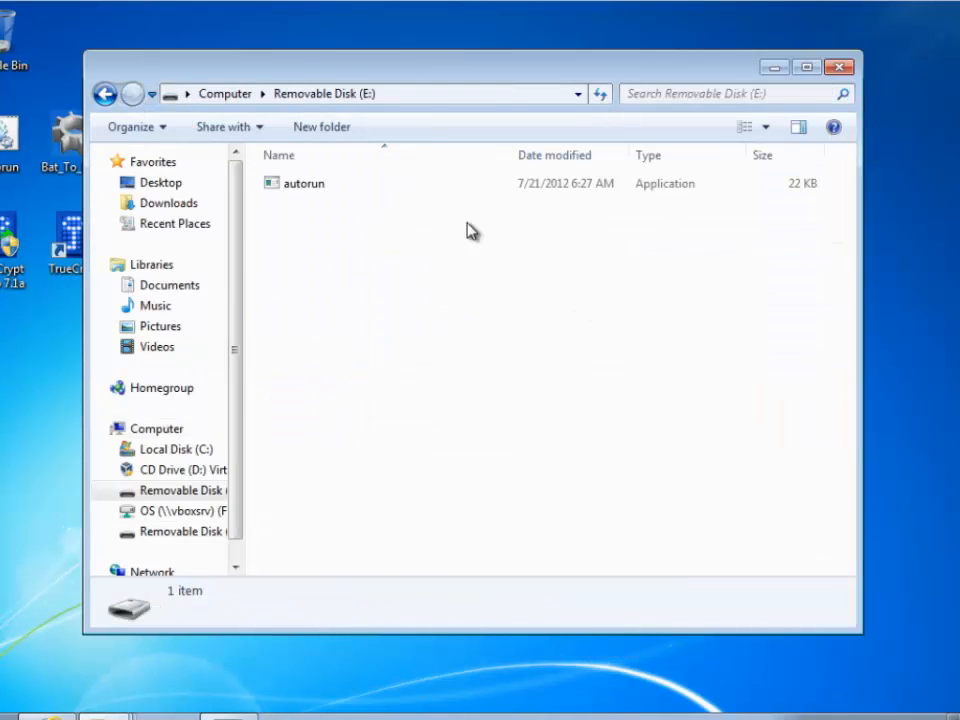
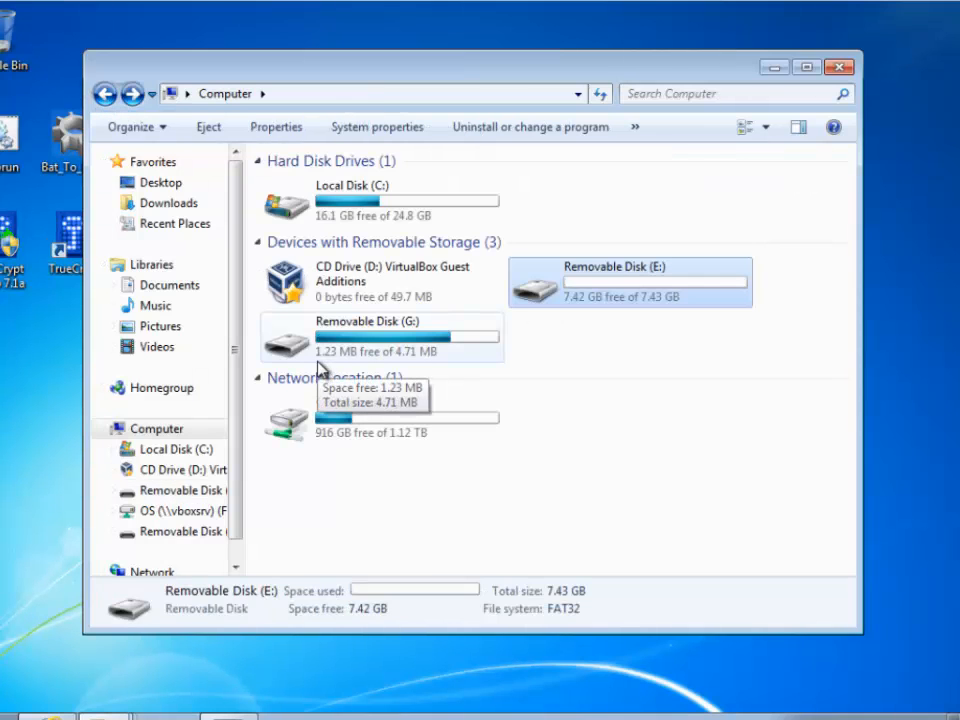
Return to the autorun console and choose option 2 to check the mounted G: volume in TrueCrypt
click(838, 68)
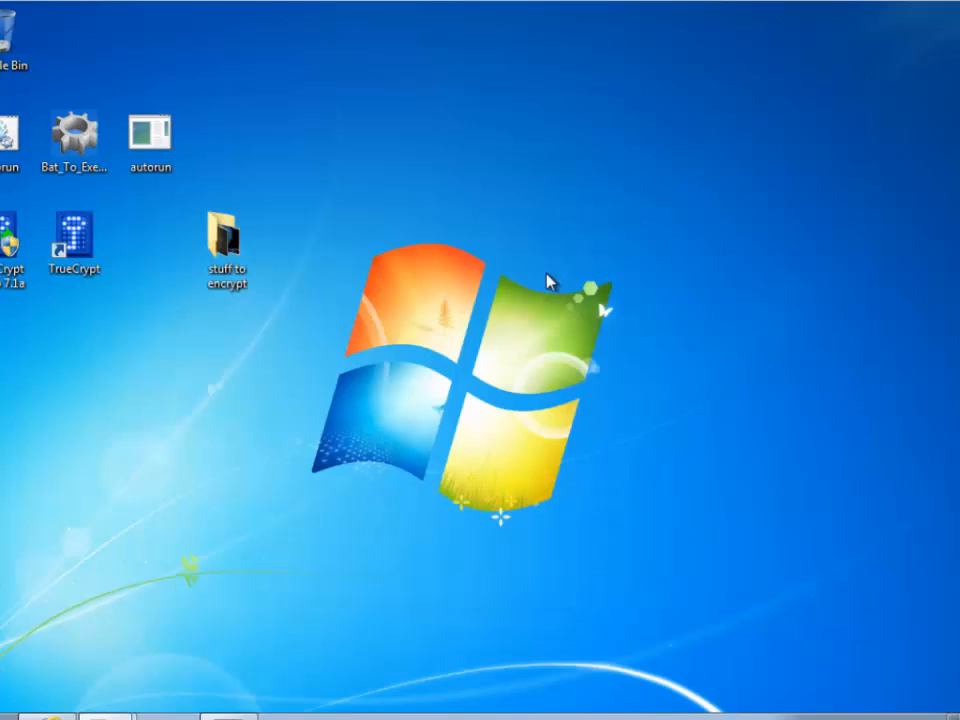
click(251, 710)
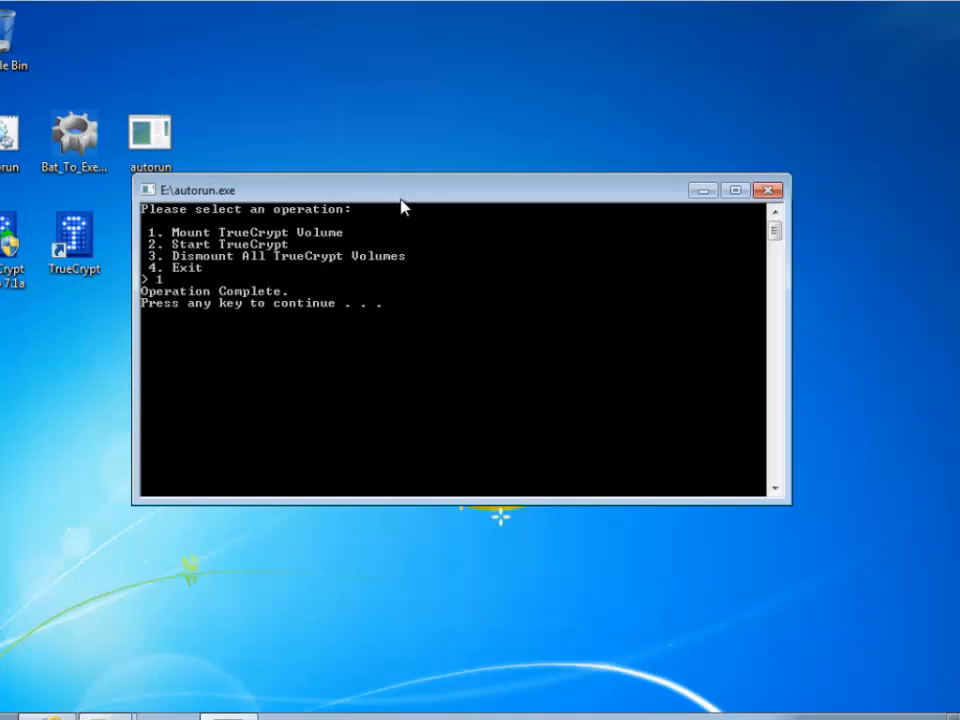
drag(401, 200, 507, 317)
key(Return)
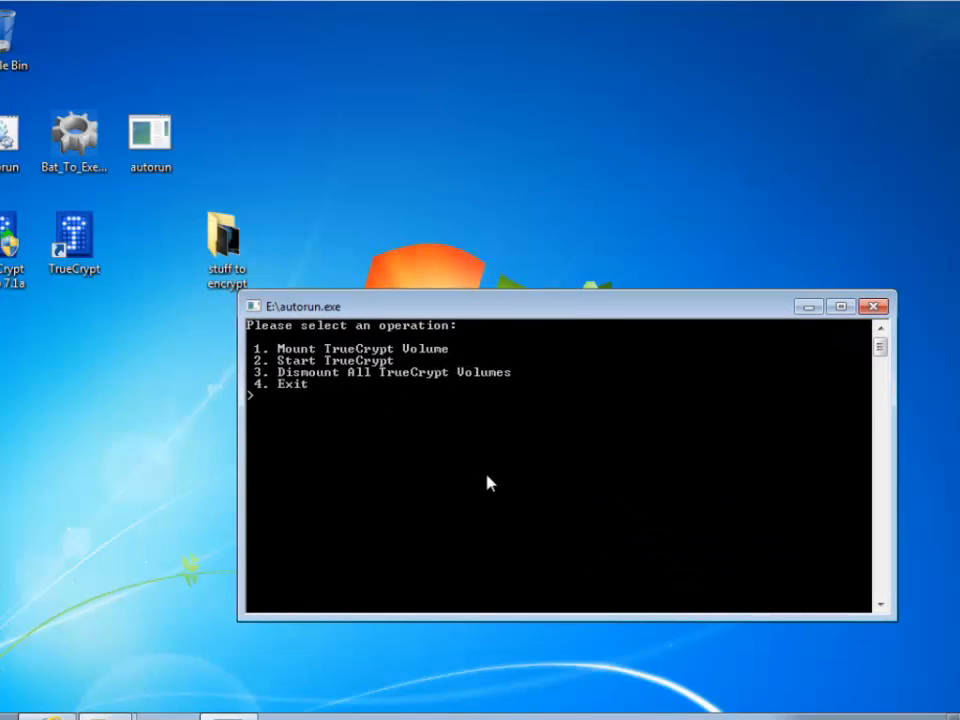
text(2)
key(Return)
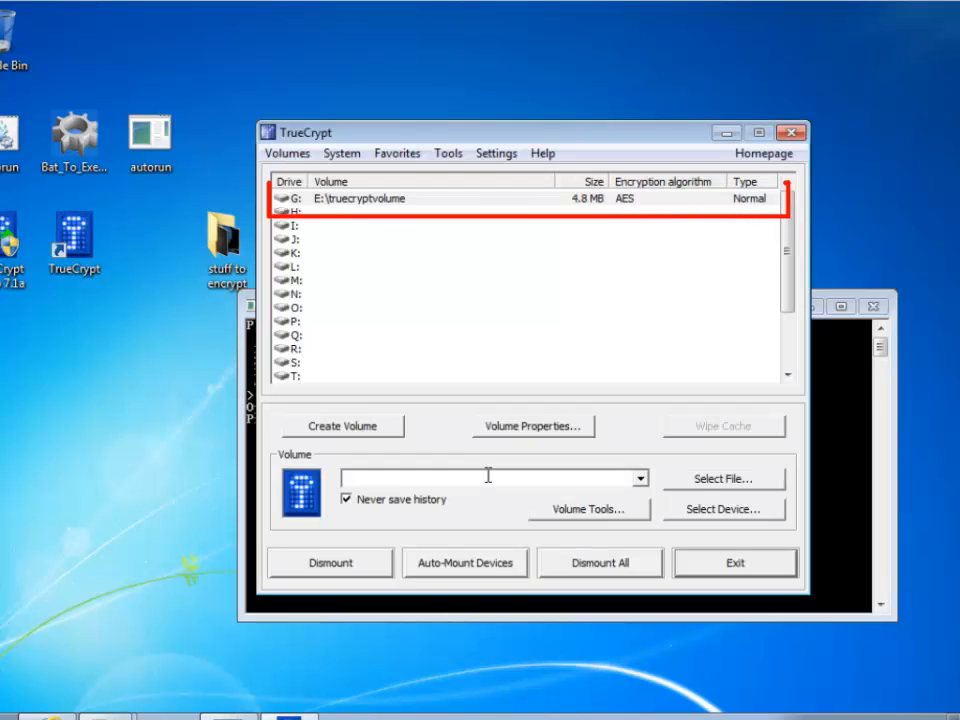
click(300, 200)
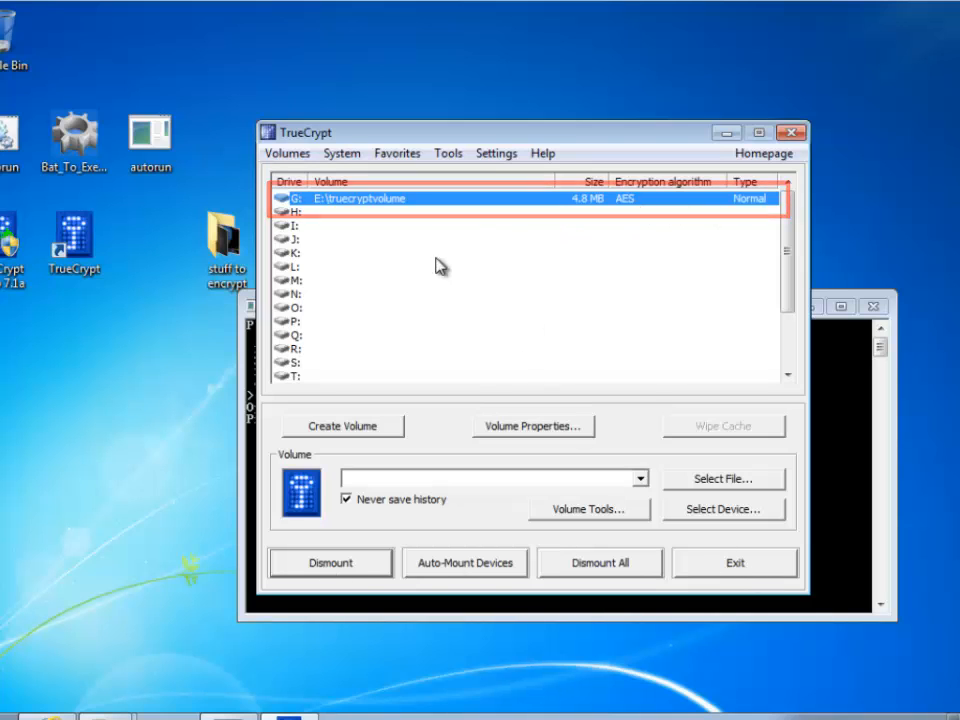
click(683, 562)
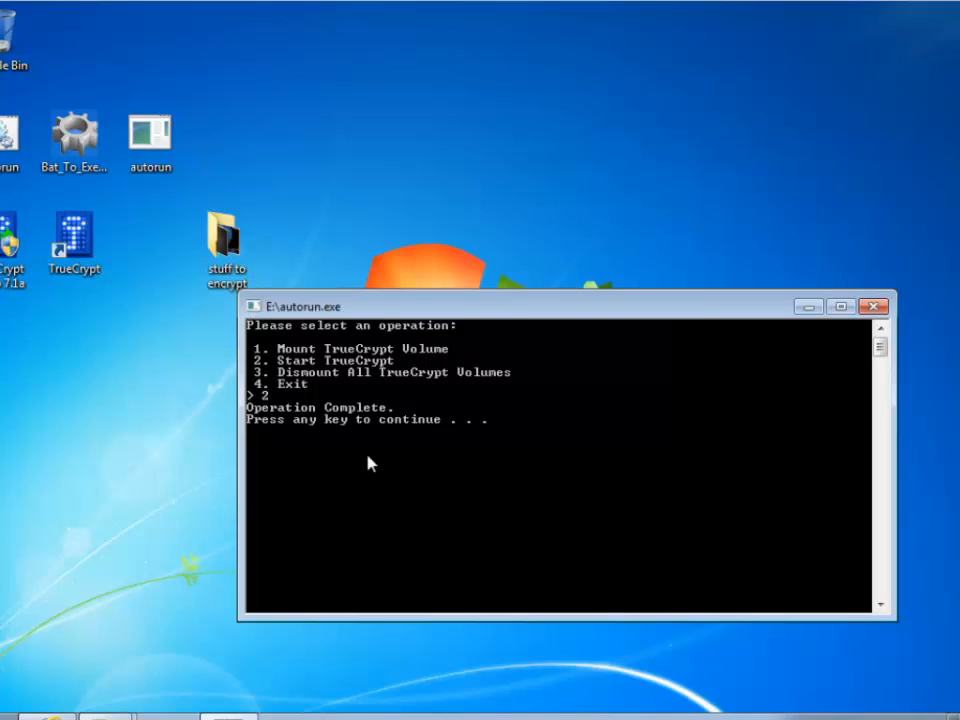
Dismount all TrueCrypt volumes with option 3, then reopen TrueCrypt to confirm G: is empty
key(Return)
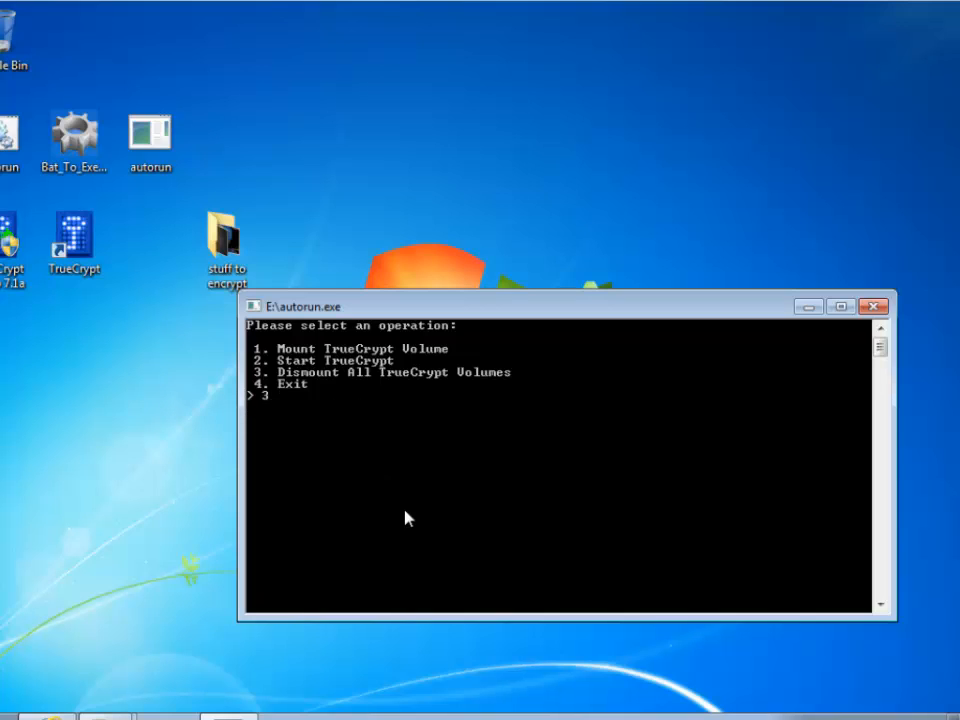
key(Return)
text(2)
key(Return)
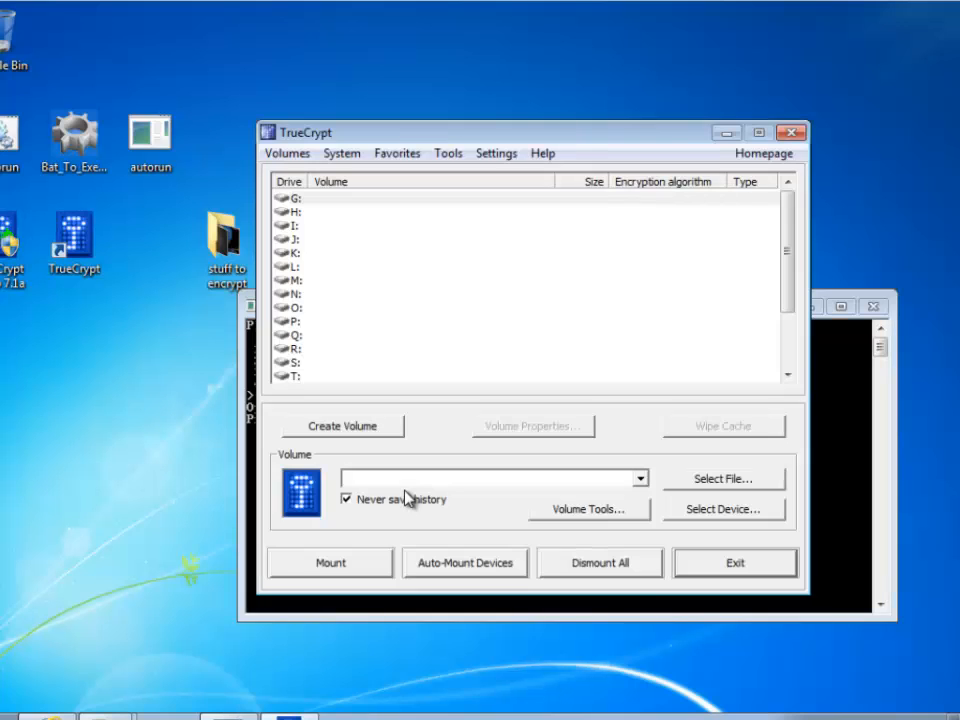
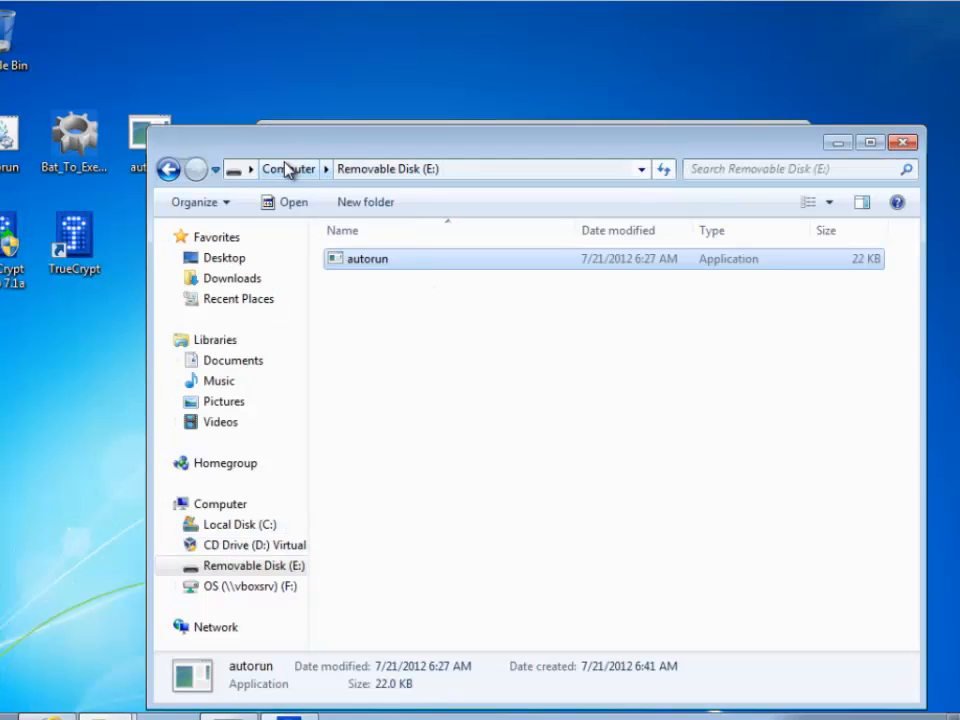
Go up to Computer in Explorer, minimize it, close TrueCrypt and return to the autorun menu
click(289, 168)
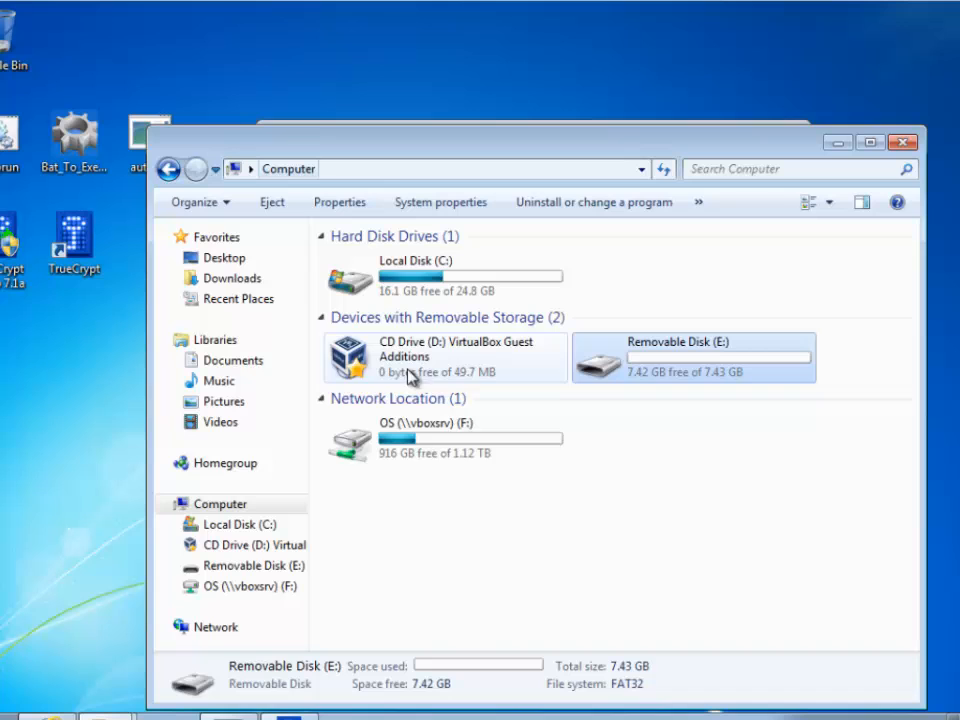
click(838, 142)
click(728, 563)
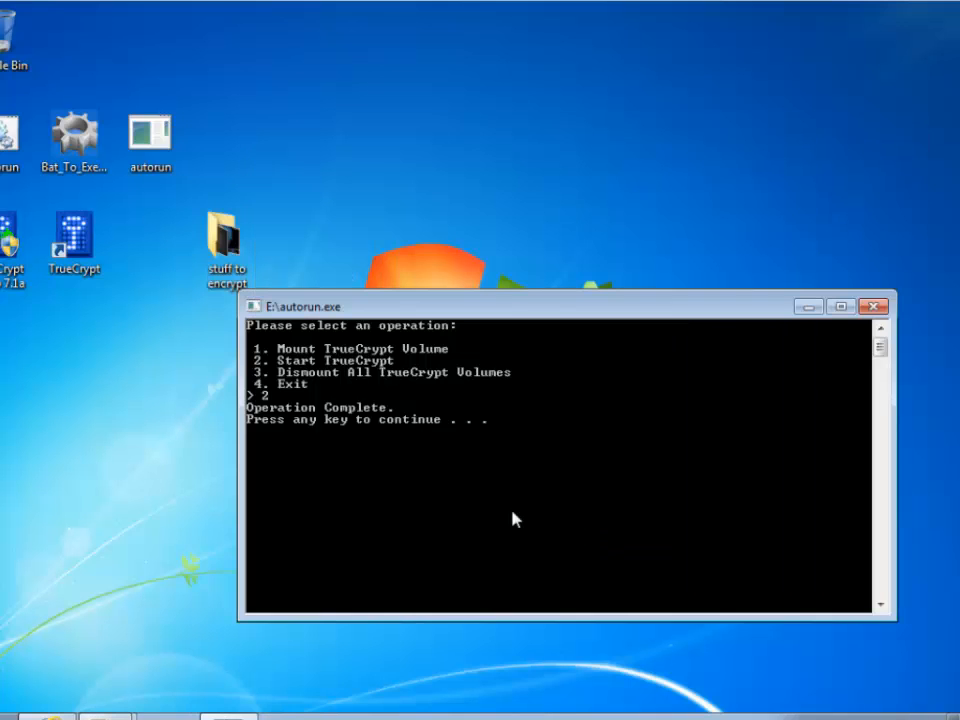
key(Return)
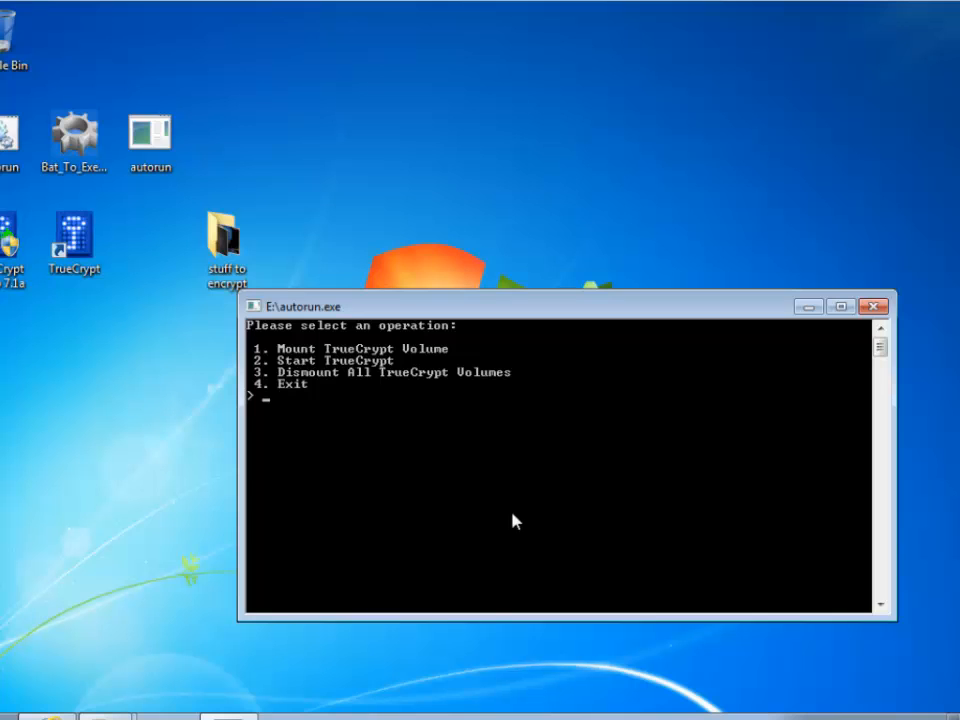
Mount the hidden volume as G: with option 1 and the volume password, then close G:'s window
key(Return)
text(***)
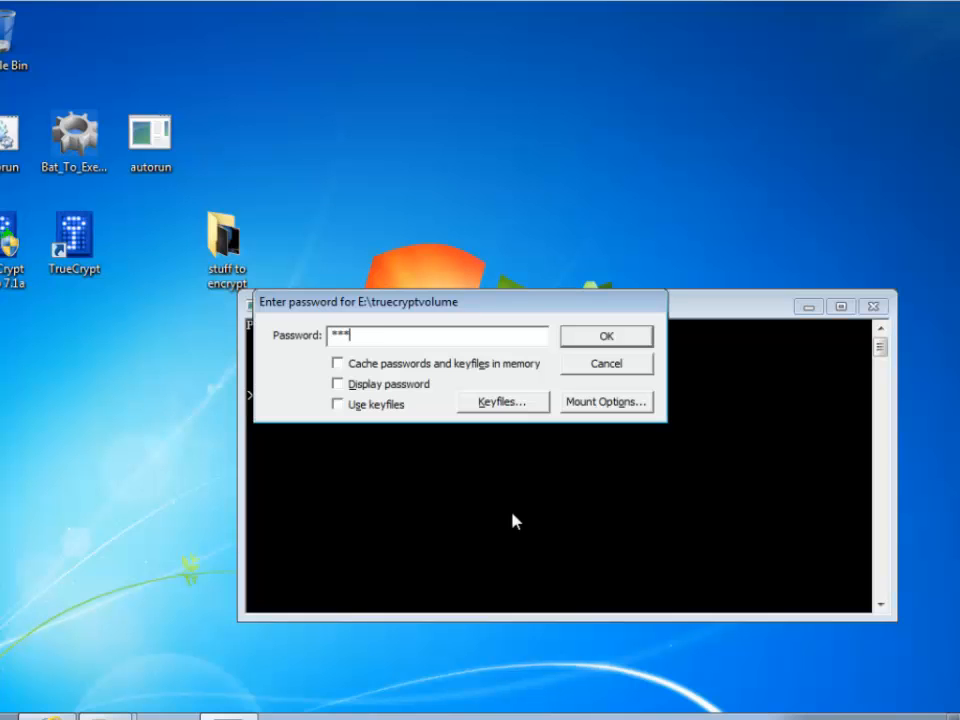
text(*****)
key(Return)
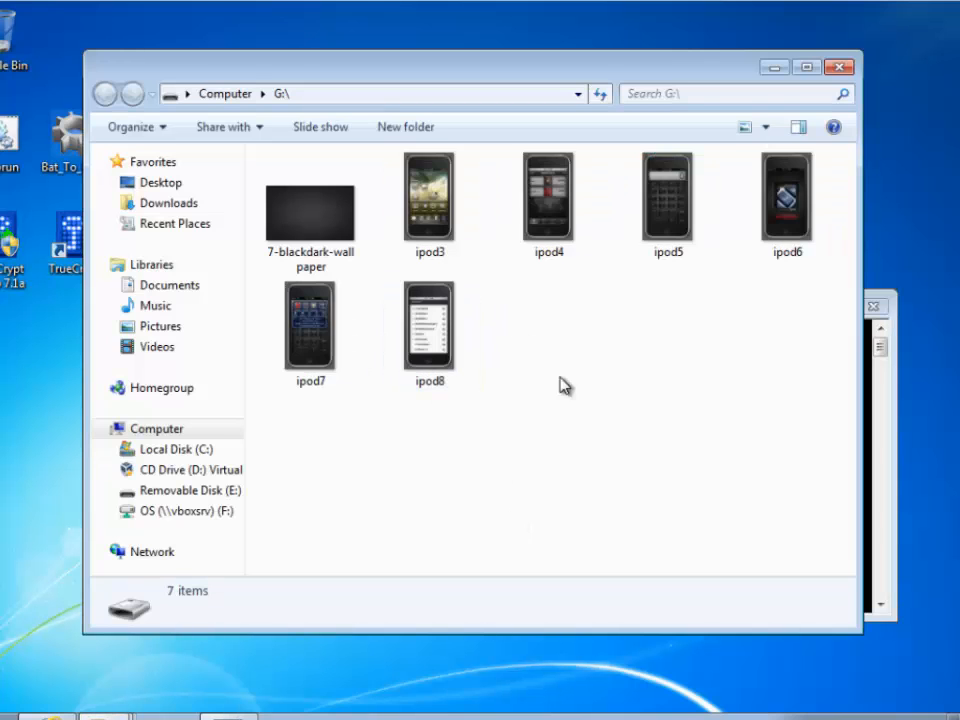
click(841, 69)
Dismount all TrueCrypt volumes with option 3 and exit the autorun menu with option 4
key(Return)
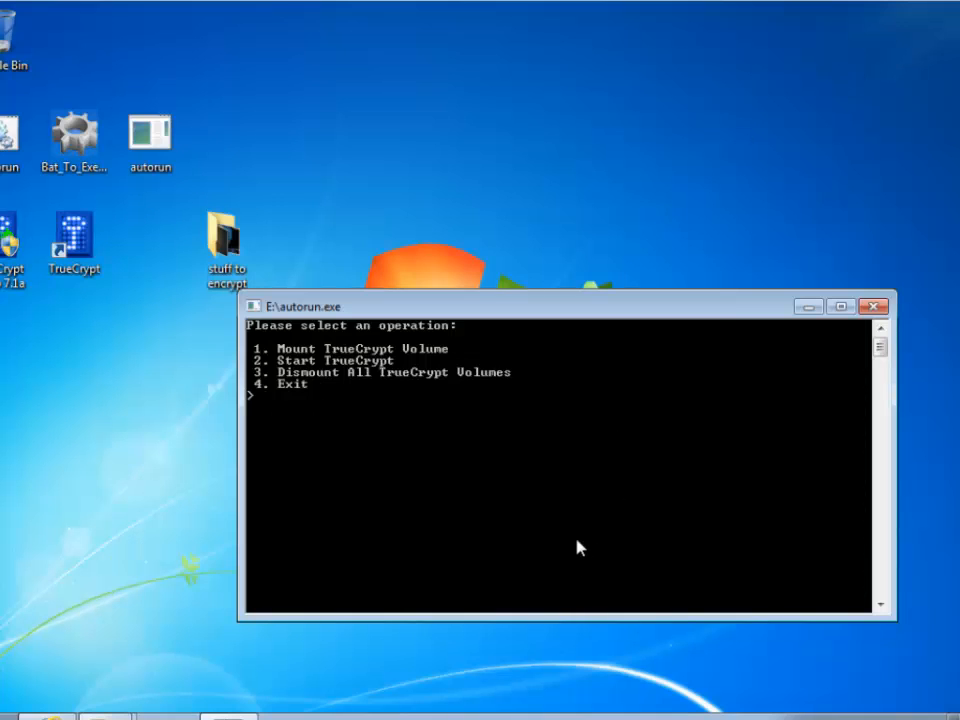
text(3)
key(Return)
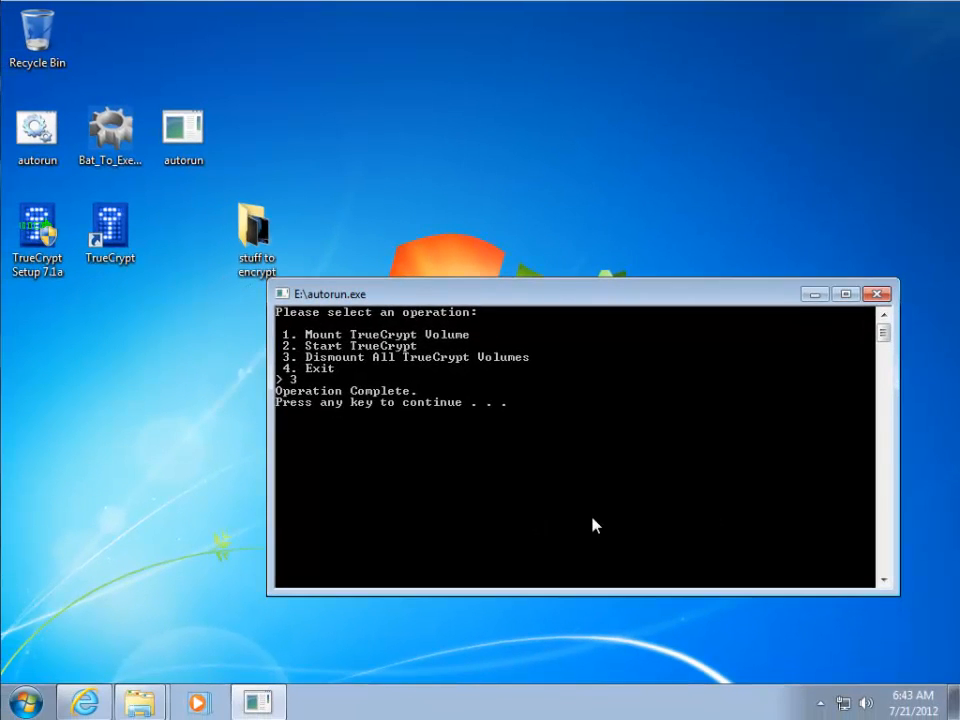
key(Return)
text(4)
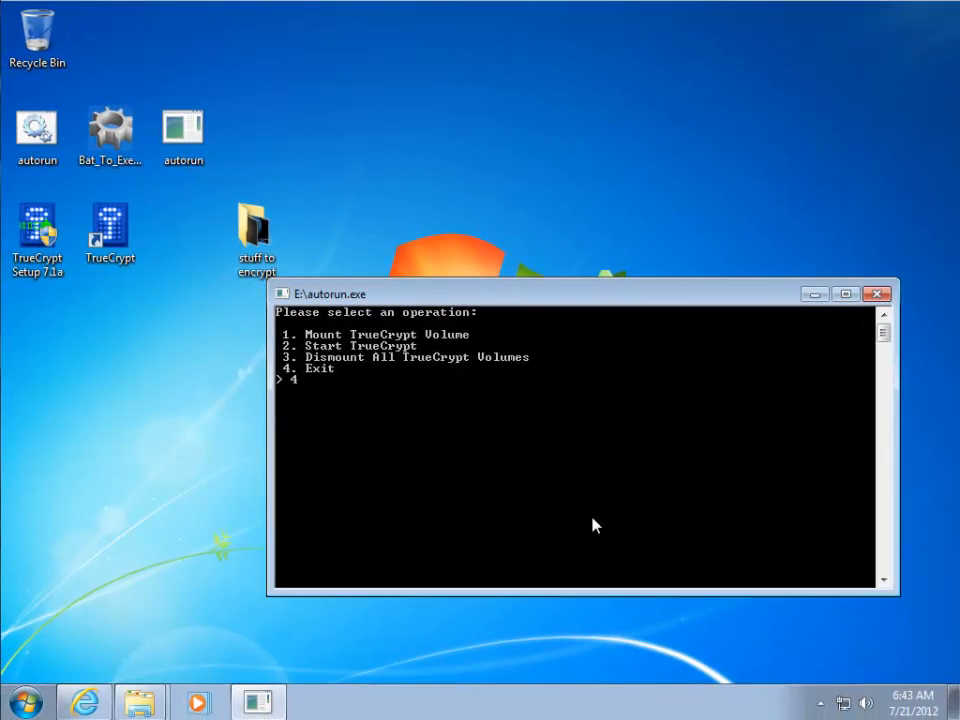
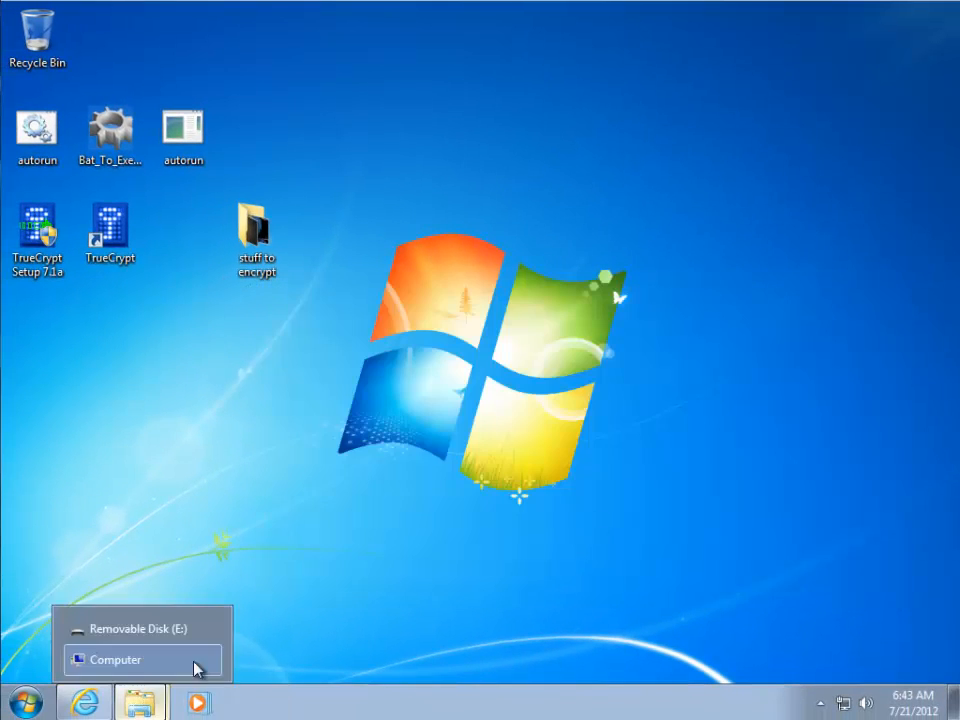
Open the Computer drives overview from the Explorer jump list, then close that window
click(112, 660)
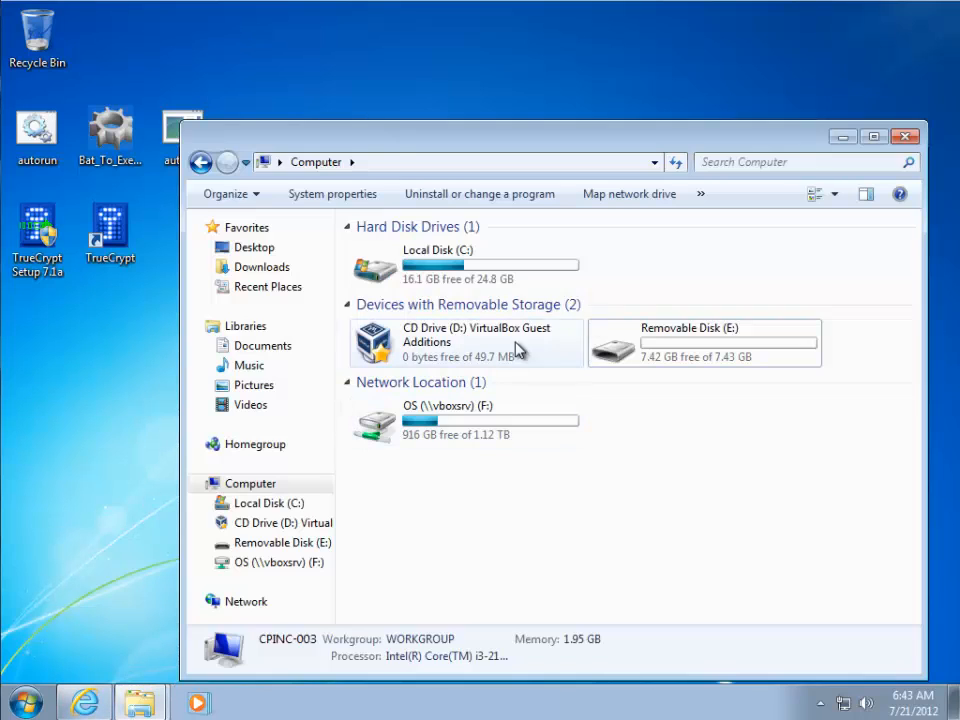
click(902, 136)
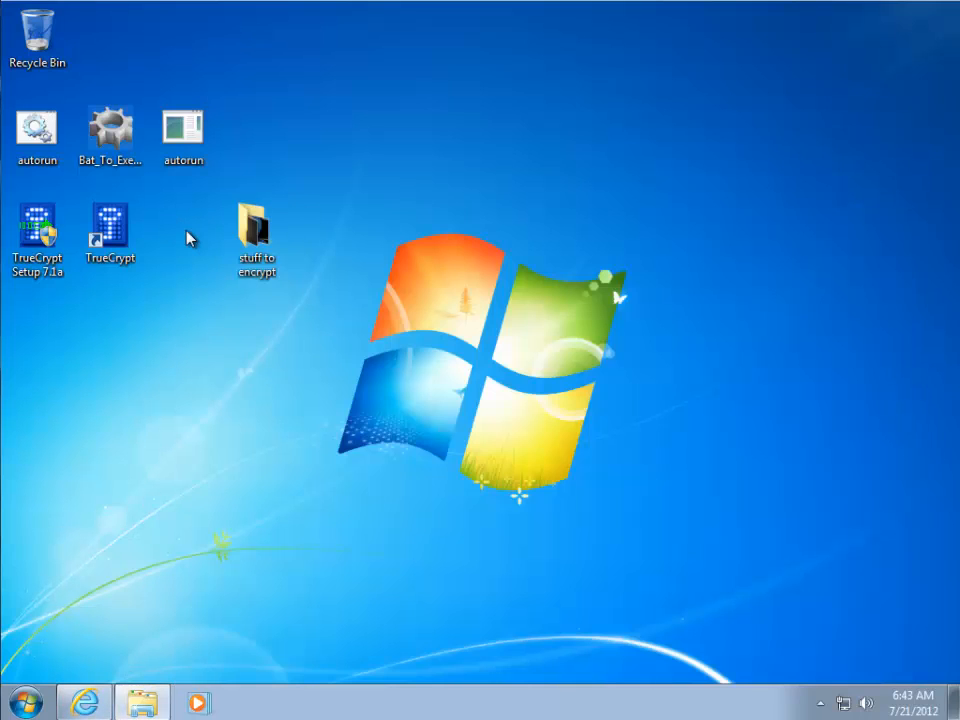
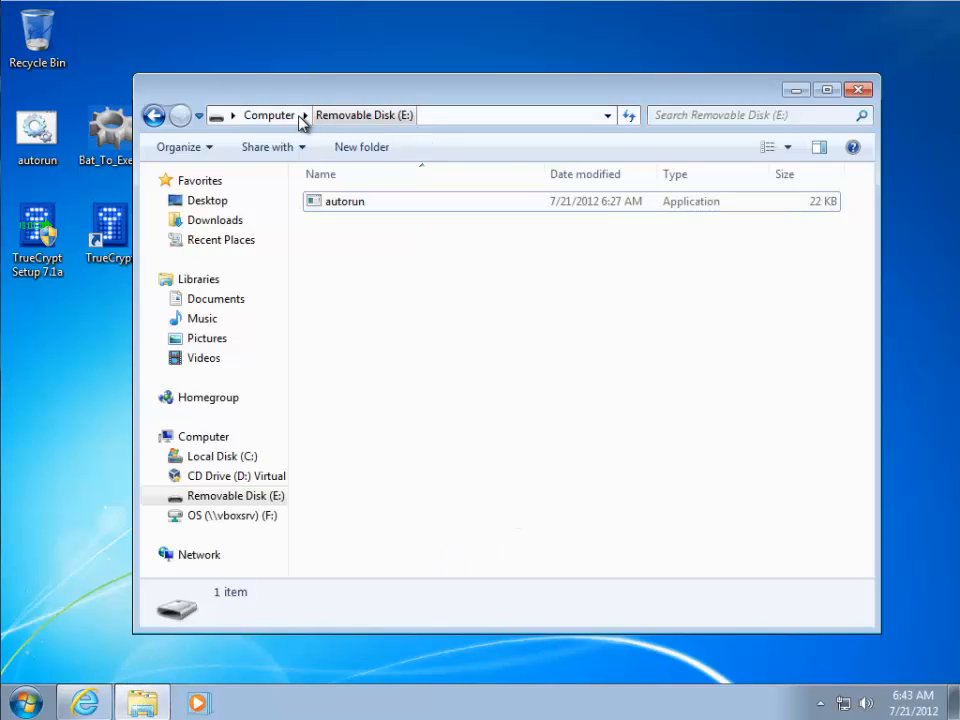
click(283, 118)
click(648, 424)
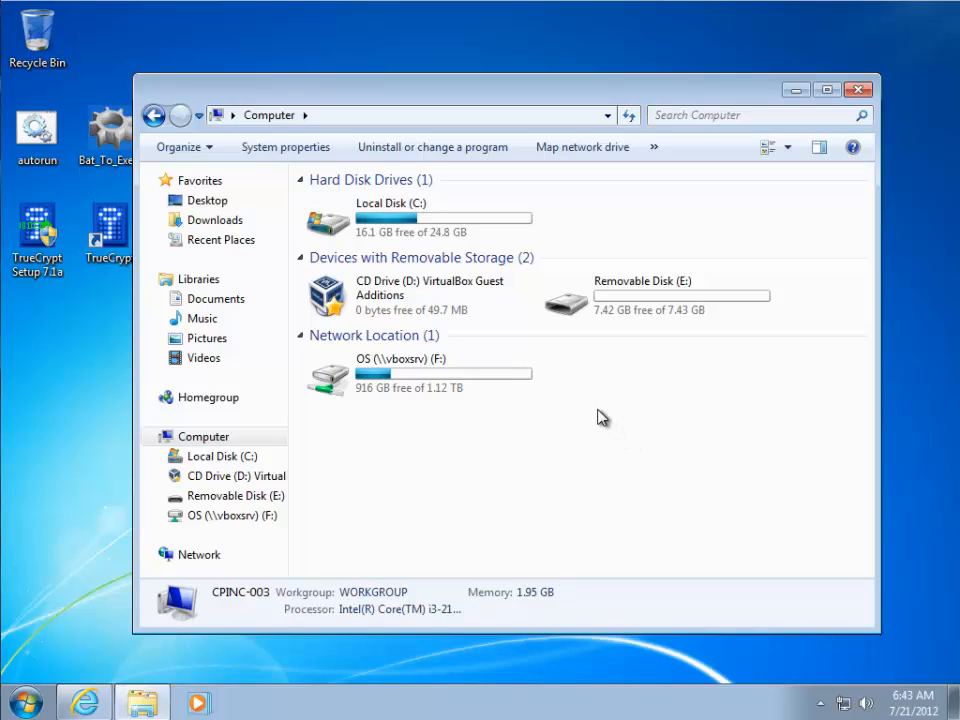
click(597, 313)
double_click(597, 313)
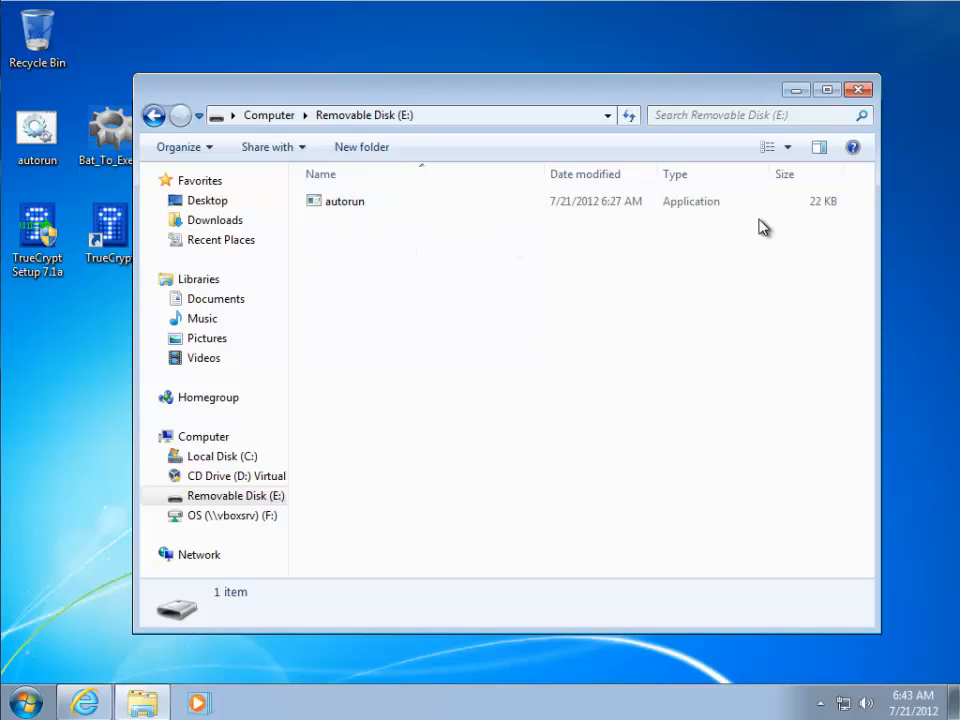
Close the Removable Disk (E:) window, now holding only the 22 KB autorun application
click(859, 91)
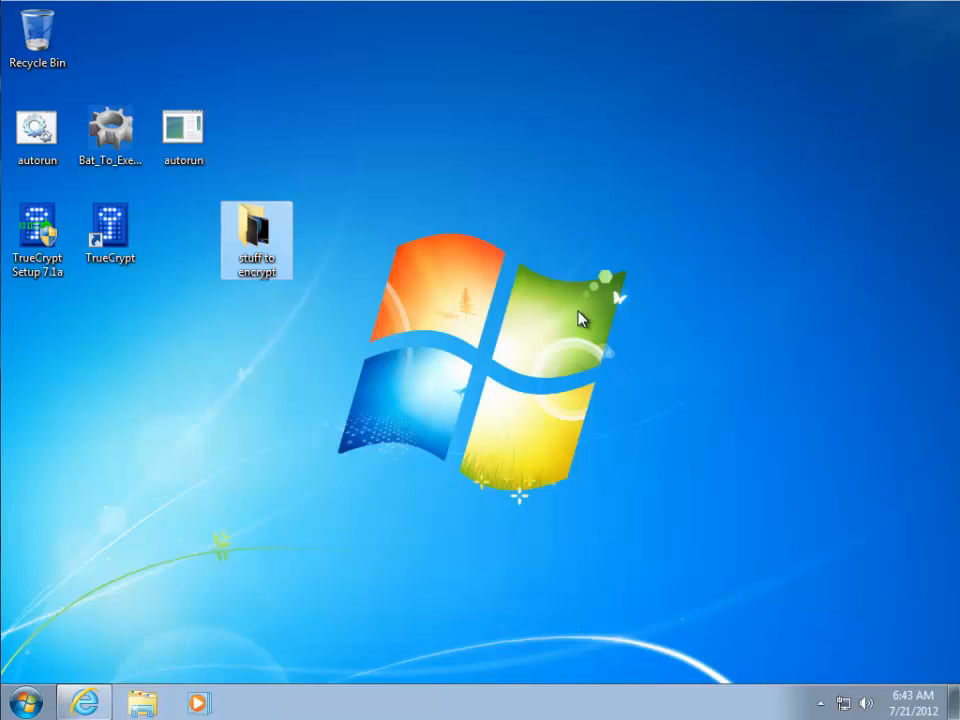